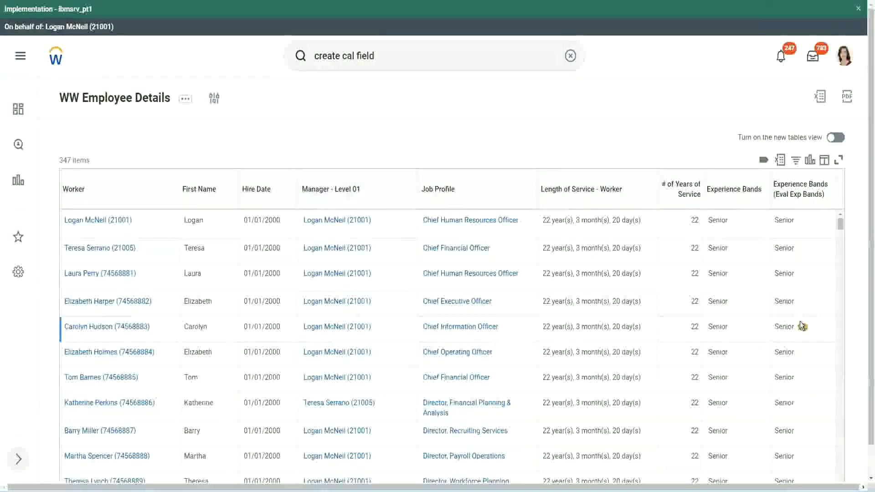
# From the WW Employee Details report, open the CF-WW-Eval Exp-Derive Experience Bands from Years of Service field.
pyautogui.click(806, 199)
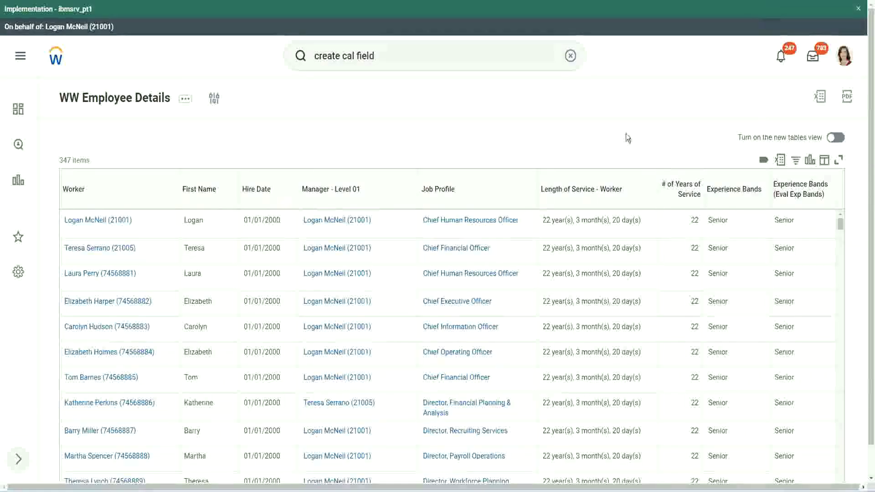
pyautogui.click(760, 221)
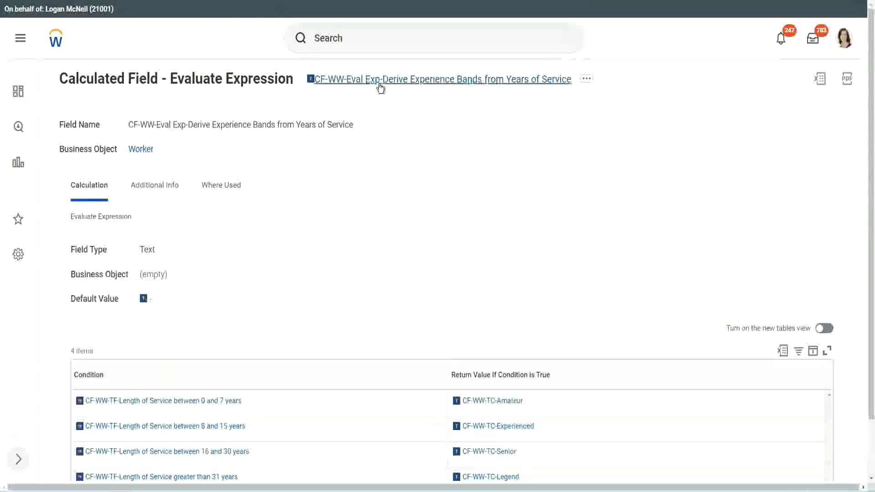
# Copy the existing calculated field's name and search for 'create calc field'.
pyautogui.rightClick(378, 85)
pyautogui.click(412, 137)
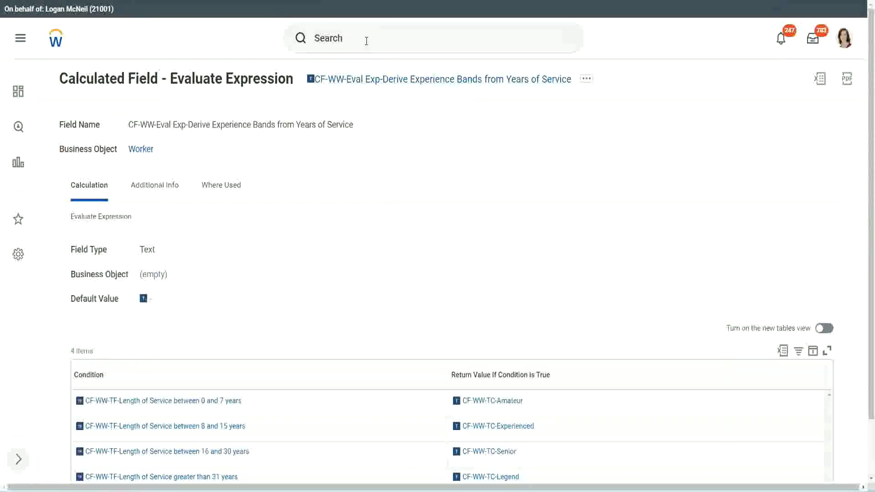
pyautogui.click(367, 40)
pyautogui.click(609, 118)
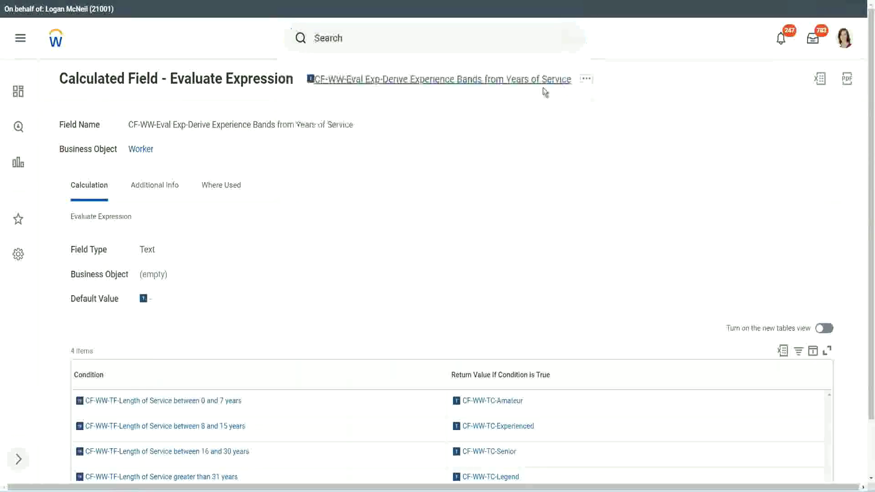
pyautogui.click(347, 34)
pyautogui.write('create calc f')
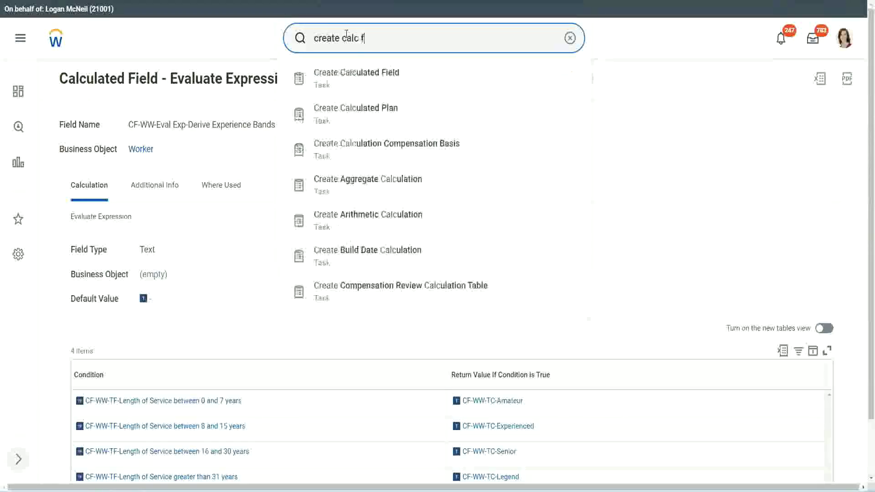
pyautogui.write('ield')
# Create CF-WW-LRB-Identify Experience Bands from years of Service on Worker using Lookup Range Band.
pyautogui.click(362, 82)
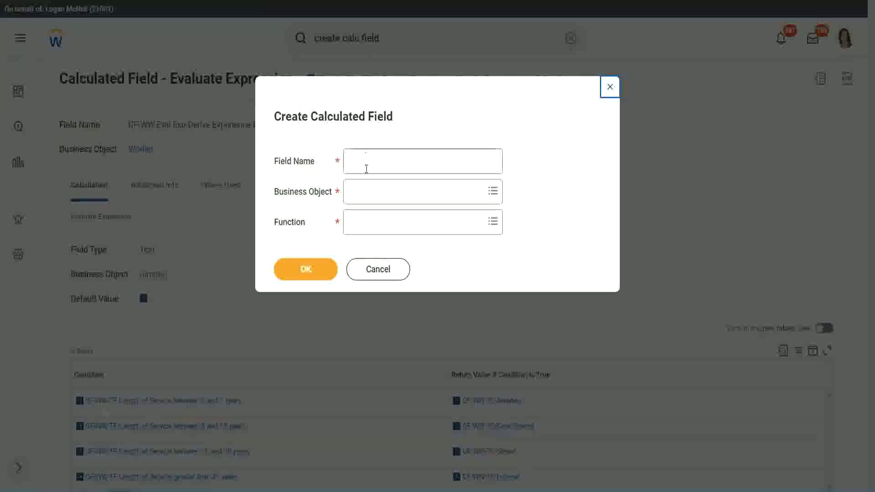
pyautogui.click(368, 163)
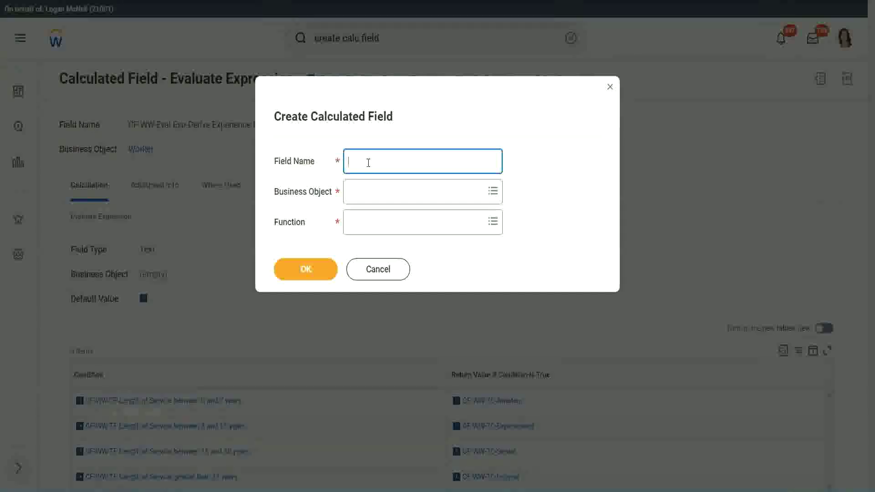
pyautogui.write('CF-')
pyautogui.write('WW-L')
pyautogui.write('RB-')
pyautogui.write('Identify Exe')
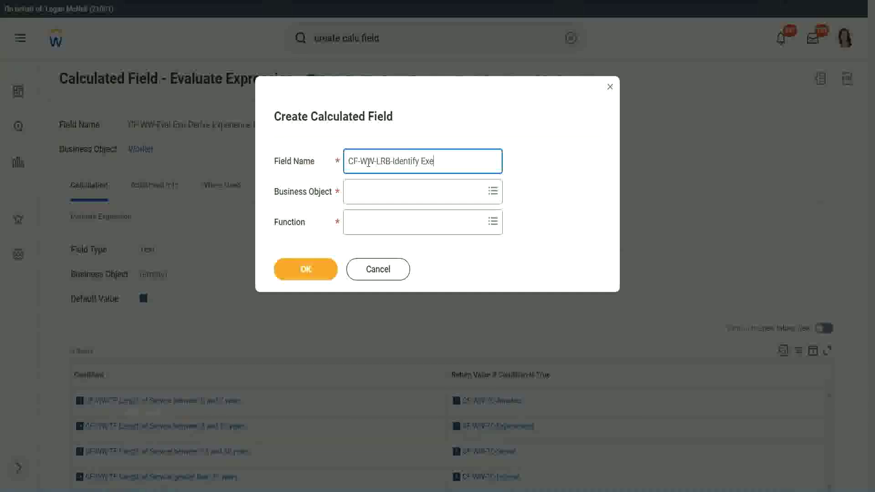
pyautogui.write('periende')
pyautogui.write('Bands from')
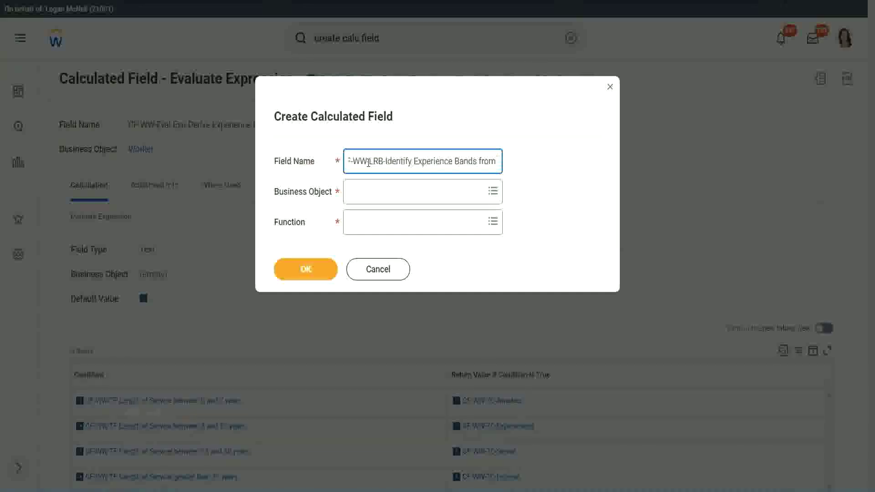
pyautogui.write(' years of Service')
pyautogui.press('Tab')
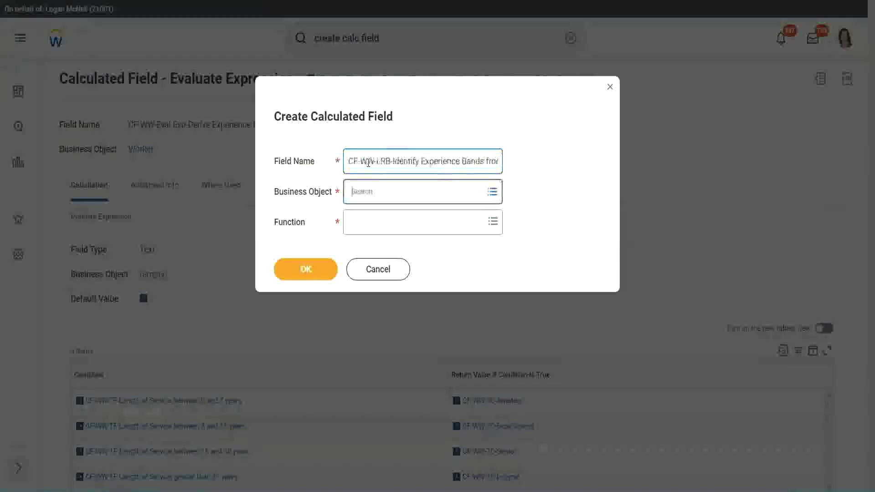
pyautogui.write('worke')
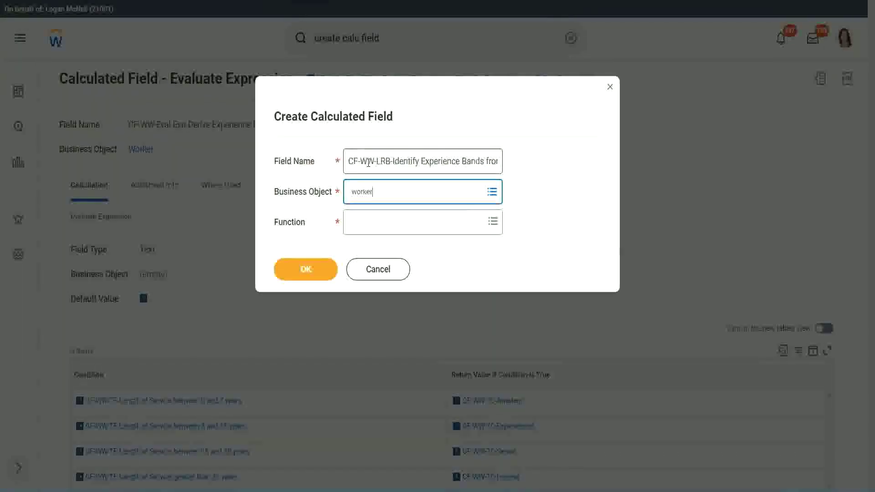
pyautogui.write('r')
pyautogui.press('Return')
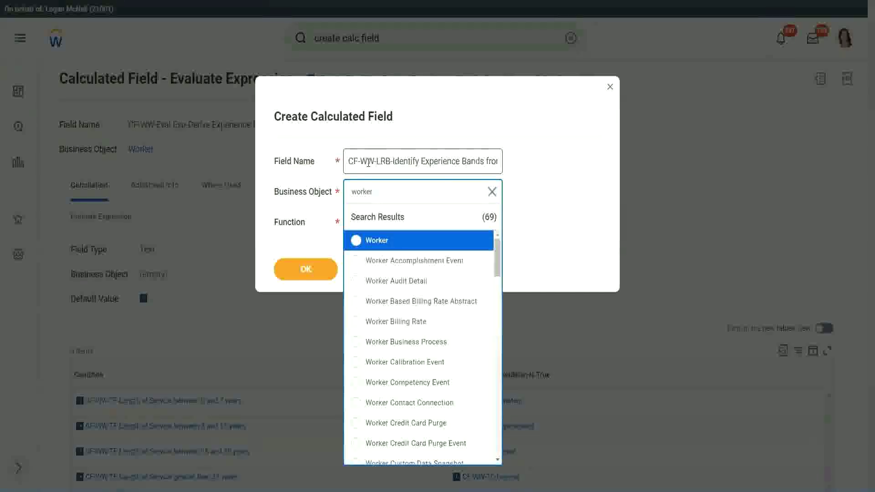
pyautogui.press('Return')
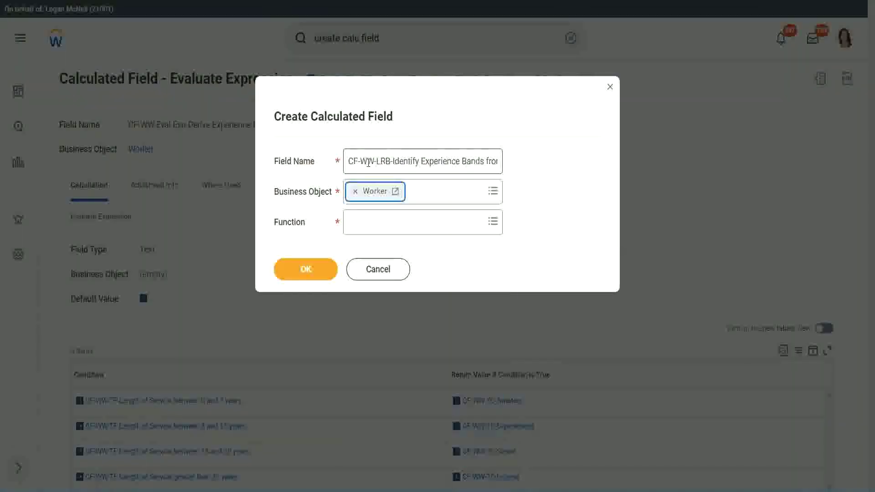
pyautogui.press('Tab')
pyautogui.write('ev')
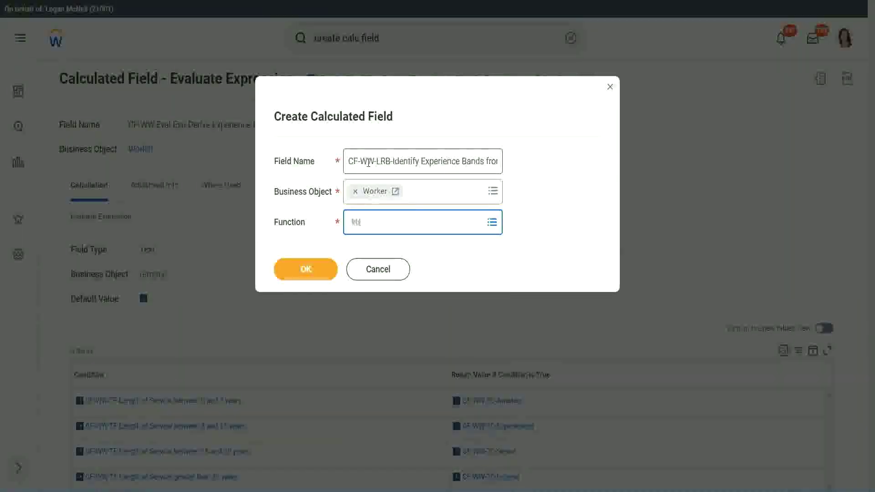
pyautogui.press('Return')
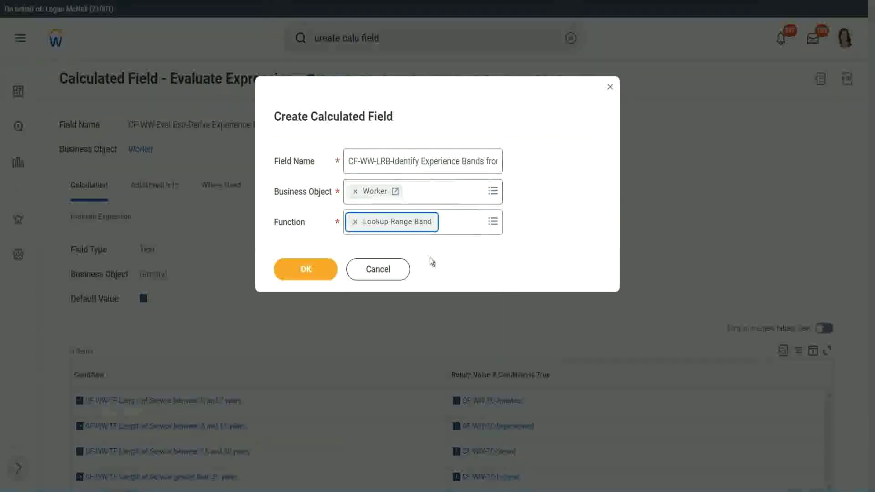
pyautogui.click(303, 270)
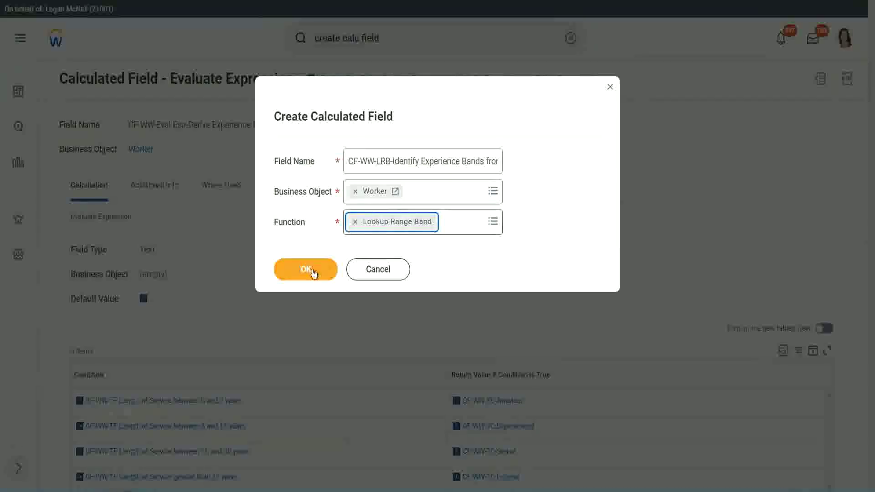
# Submit the new field and check the report's Convert Text To Number years-of-service column.
pyautogui.click(311, 270)
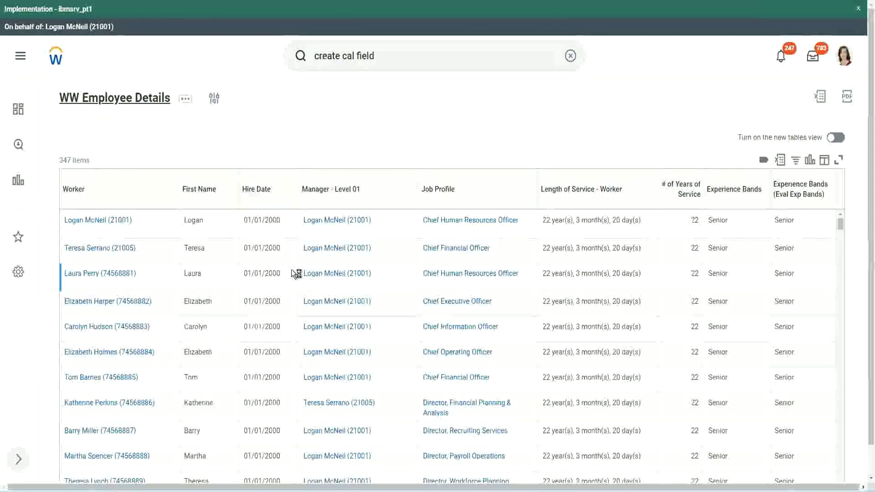
pyautogui.scroll(-5, 291, 301)
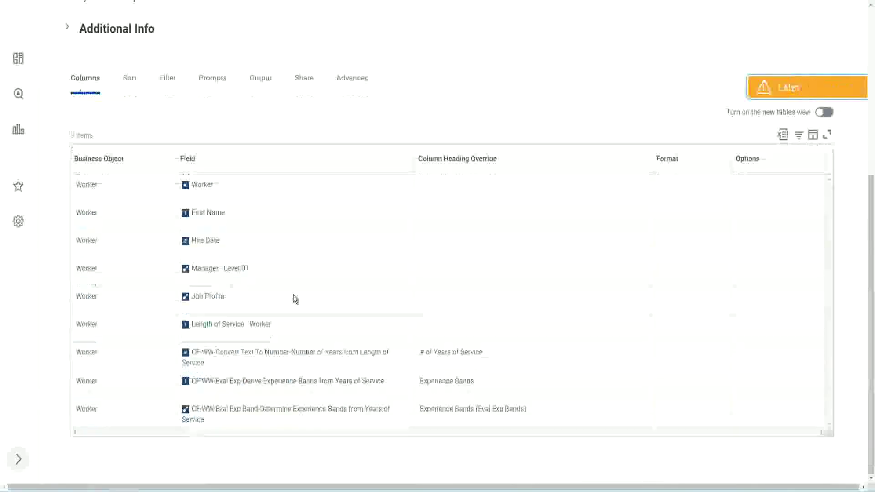
pyautogui.rightClick(276, 358)
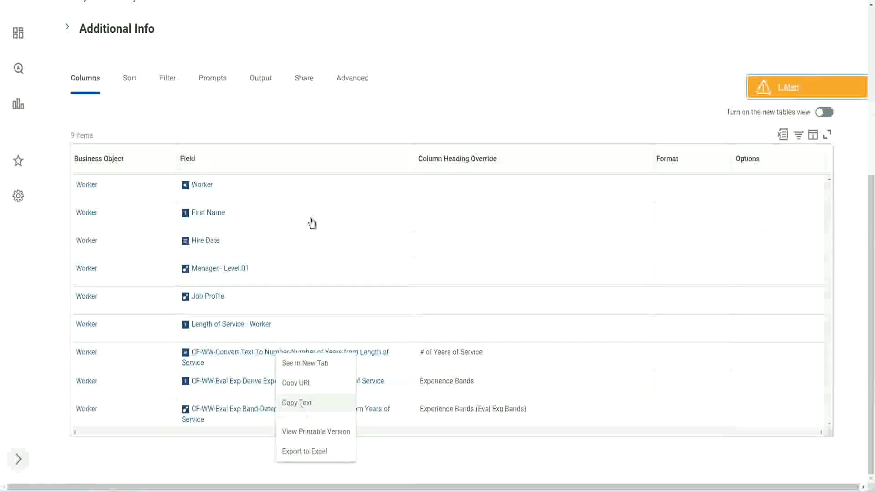
pyautogui.click(332, 113)
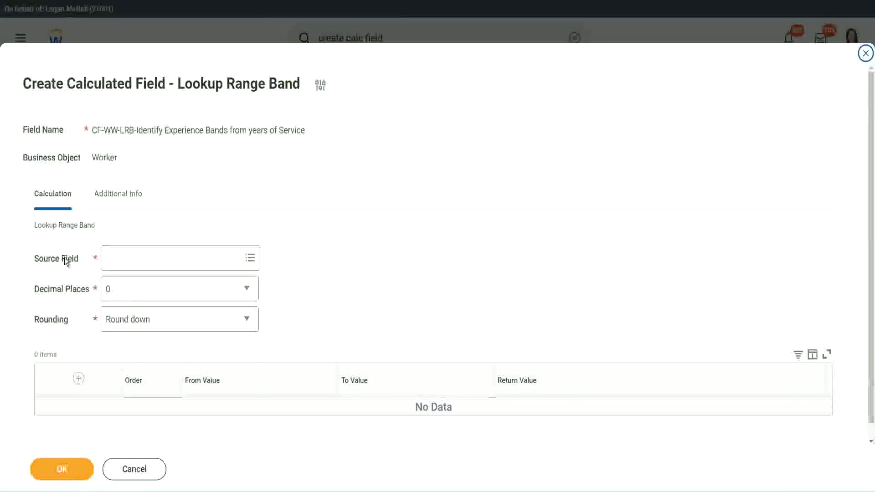
# Set the source field to Number of Years from Length of Service, keeping 0 decimal places.
pyautogui.click(136, 259)
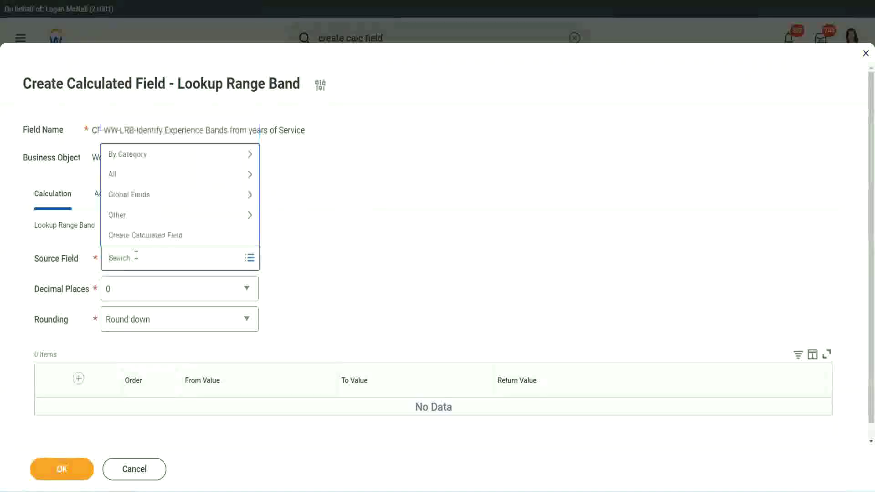
pyautogui.write('Number of Years from Length of Service')
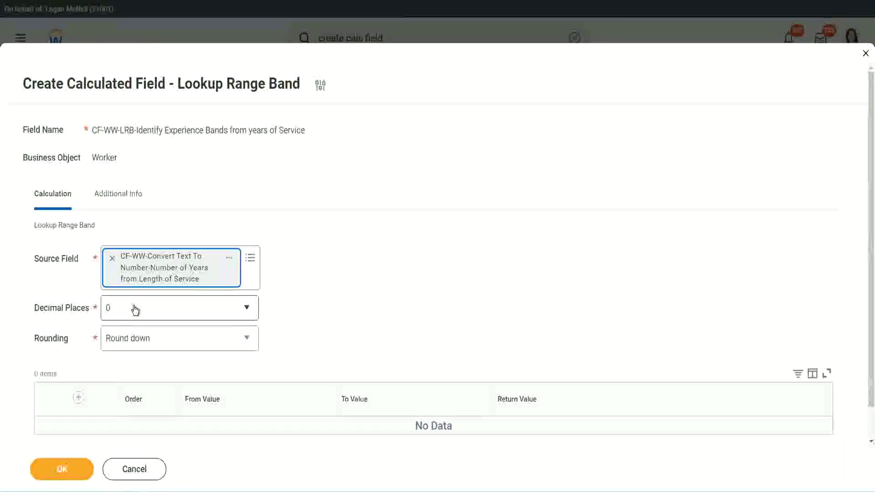
pyautogui.click(170, 313)
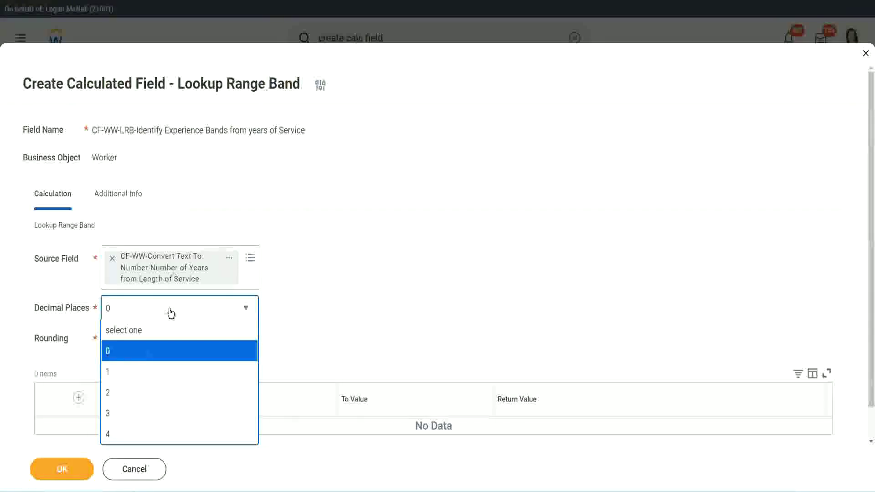
pyautogui.click(341, 298)
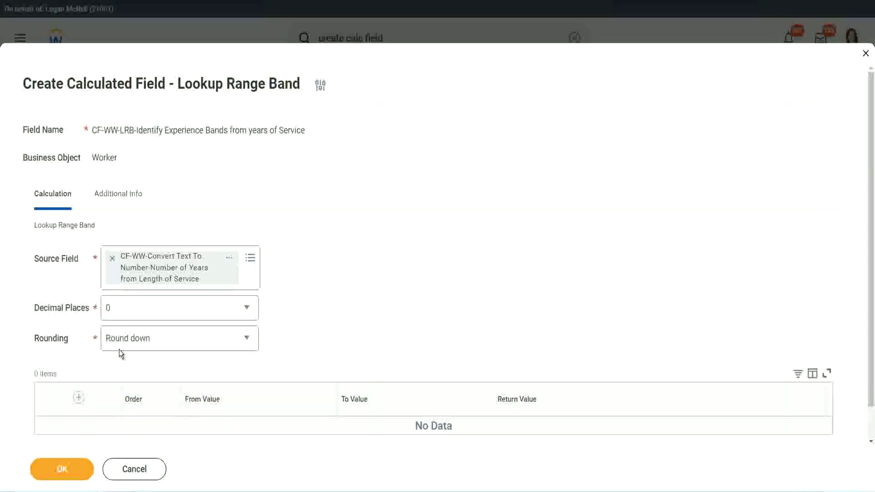
# Change Rounding from Round down to Round and add the first band row.
pyautogui.click(141, 342)
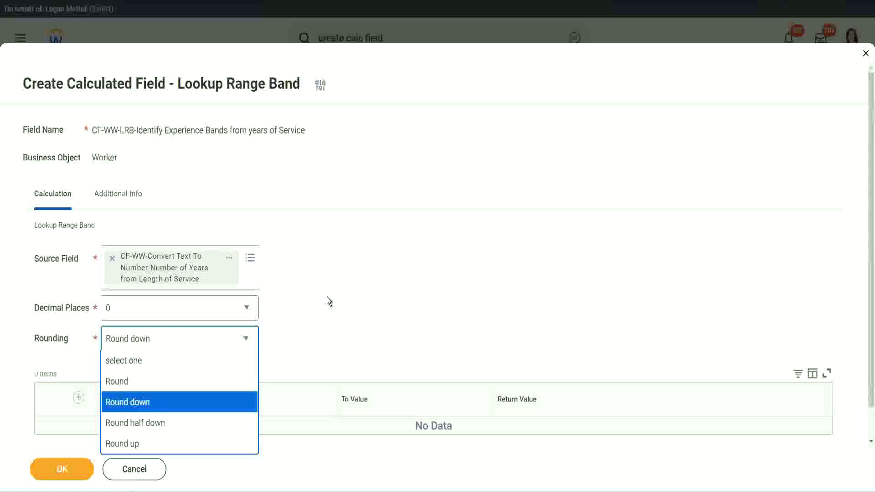
pyautogui.click(308, 337)
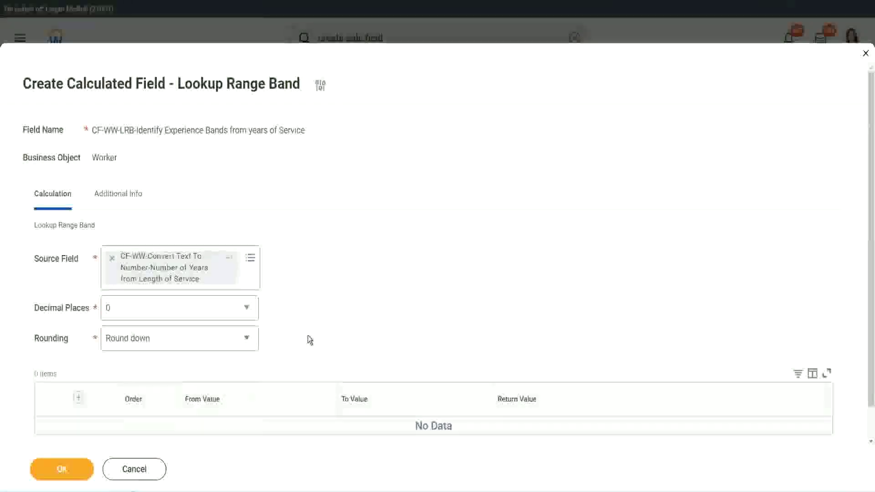
pyautogui.click(152, 343)
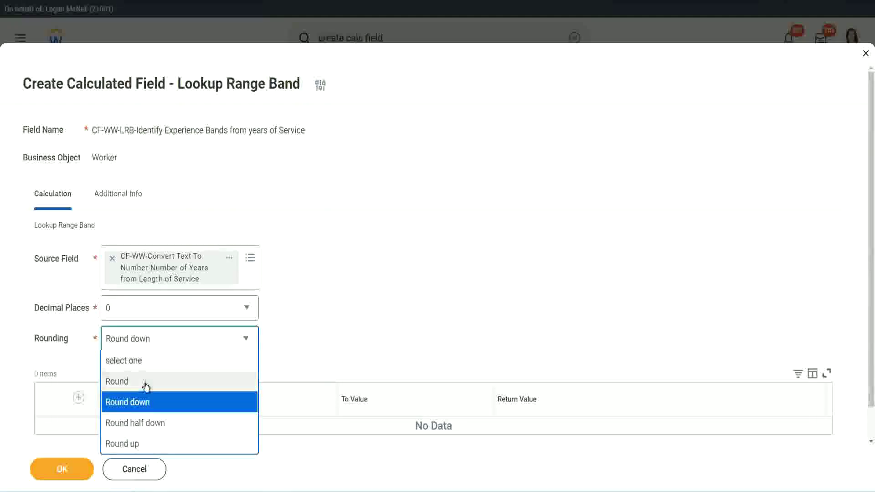
pyautogui.click(147, 381)
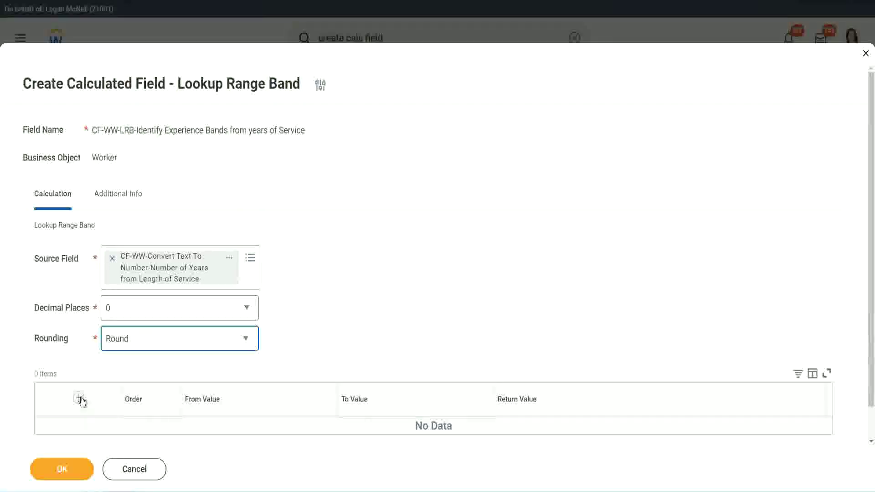
pyautogui.click(81, 401)
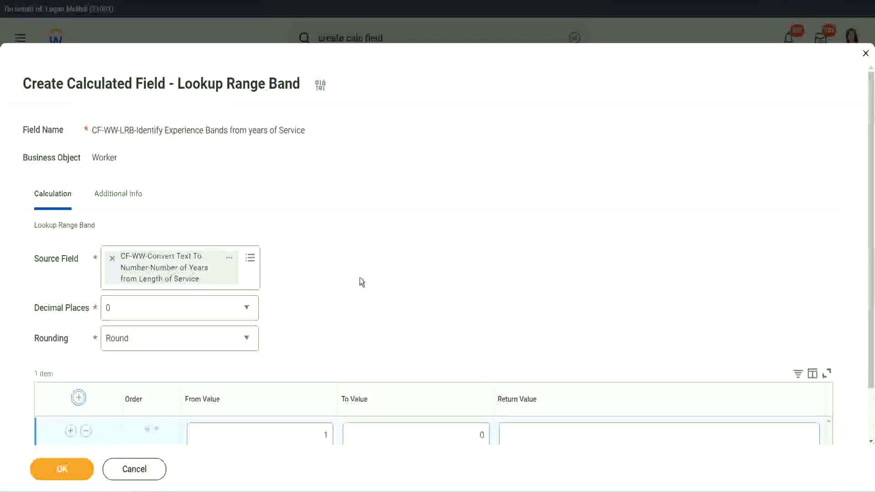
# Fill the first band row: From 0, To 7, Return Value Amateur.
pyautogui.scroll(-1, 360, 280)
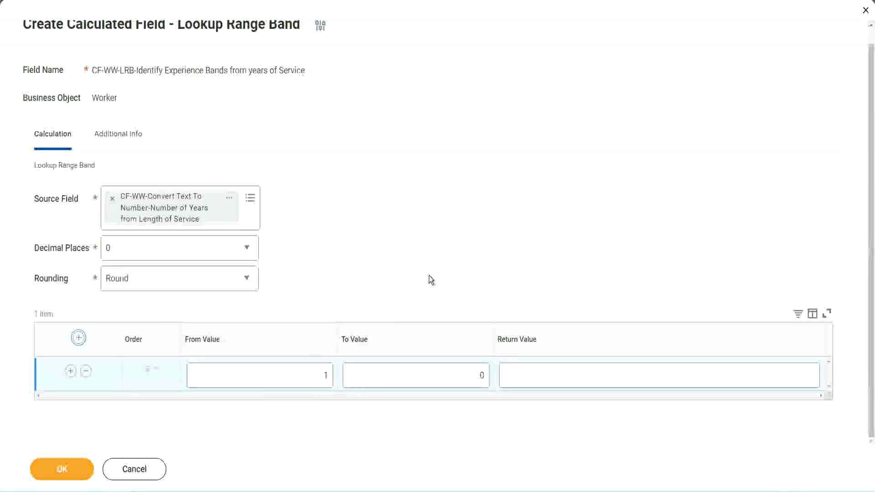
pyautogui.click(320, 378)
pyautogui.write('0')
pyautogui.press('Tab')
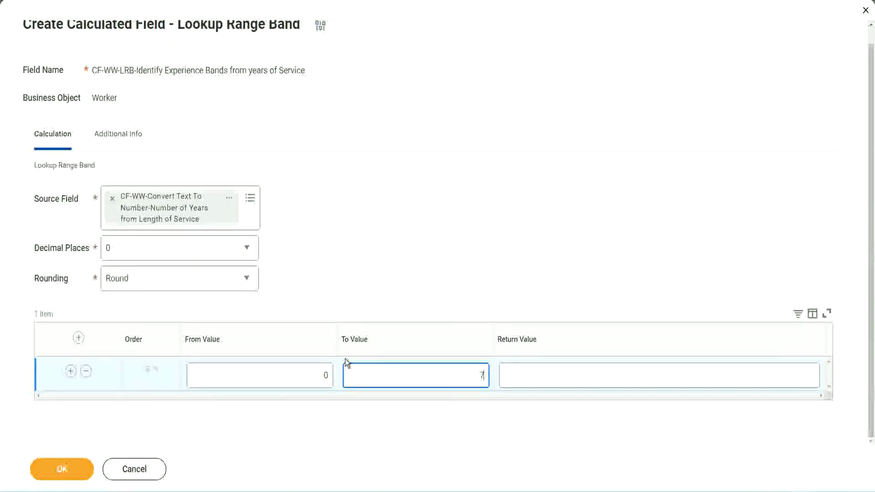
pyautogui.write('7')
pyautogui.press('Tab')
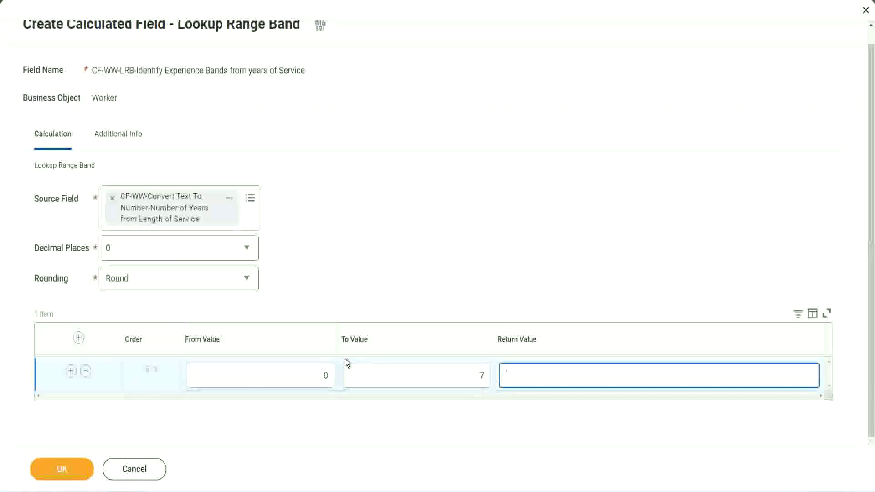
pyautogui.write('Amateur')
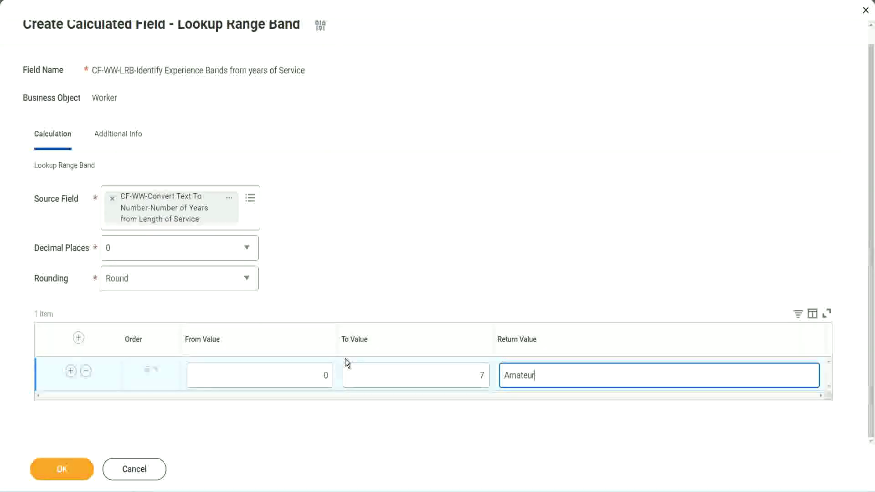
pyautogui.click(303, 377)
pyautogui.click(474, 369)
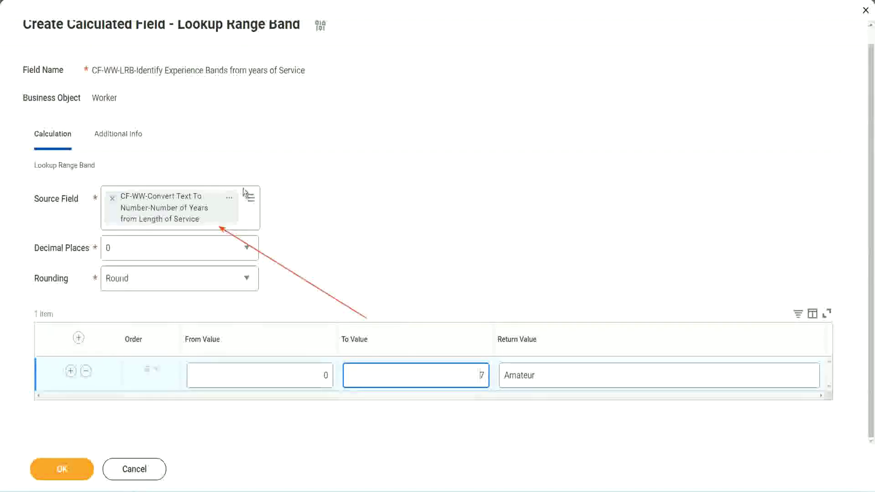
# Add a second band from 8 to 15 years returning Experienced.
pyautogui.click(71, 370)
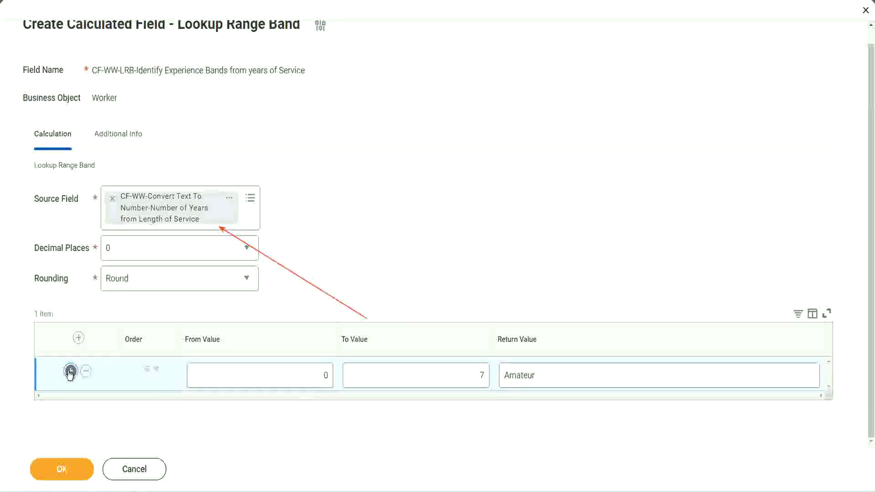
pyautogui.doubleClick(326, 409)
pyautogui.click(476, 378)
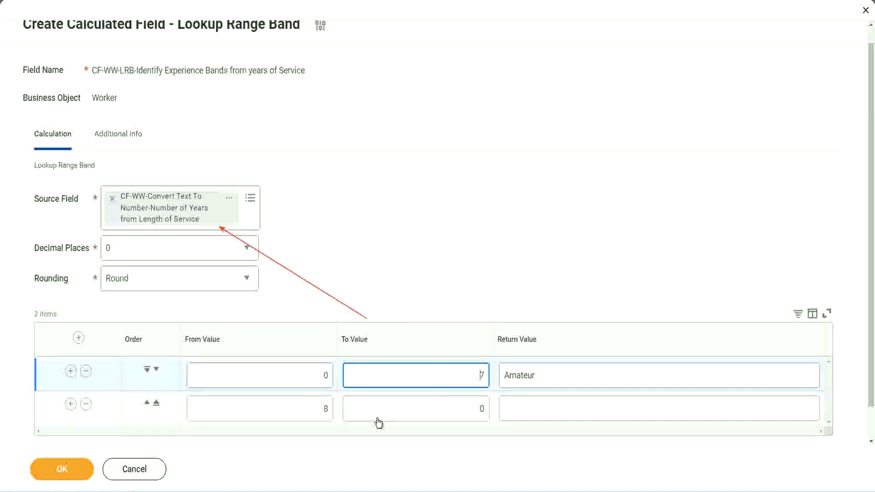
pyautogui.click(312, 418)
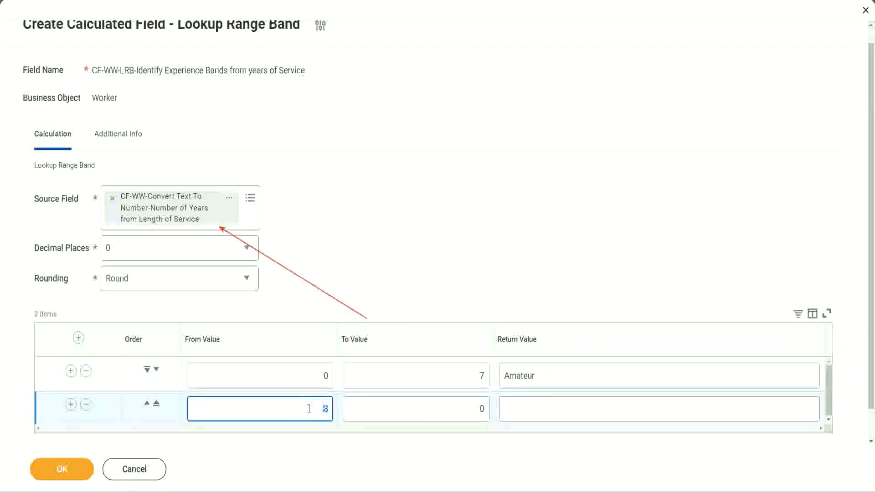
pyautogui.click(474, 408)
pyautogui.press('BackSpace')
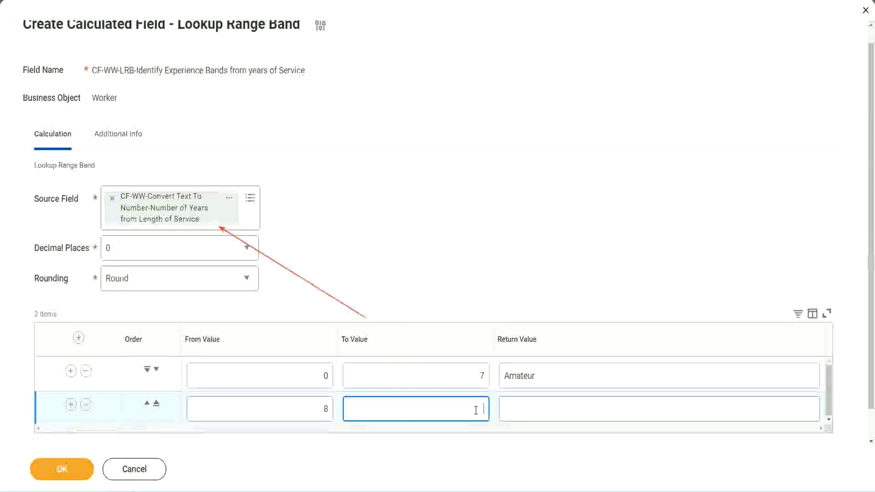
pyautogui.write('15')
pyautogui.click(540, 406)
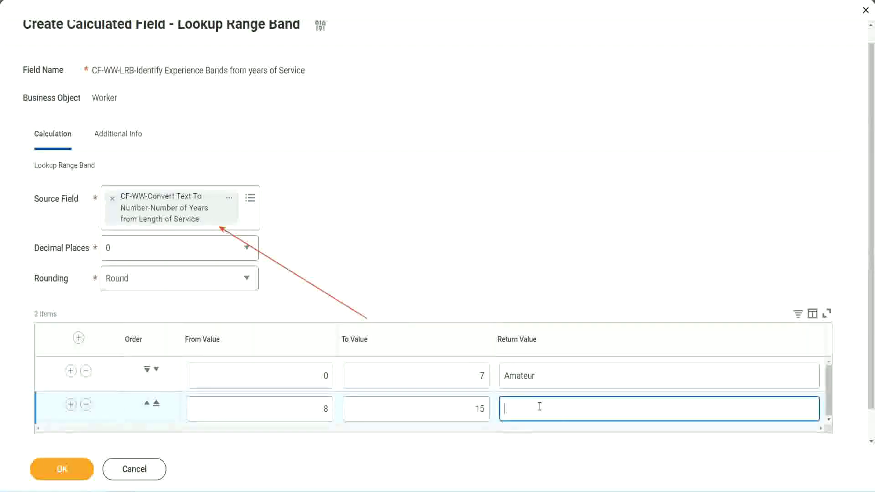
pyautogui.write('Experienced')
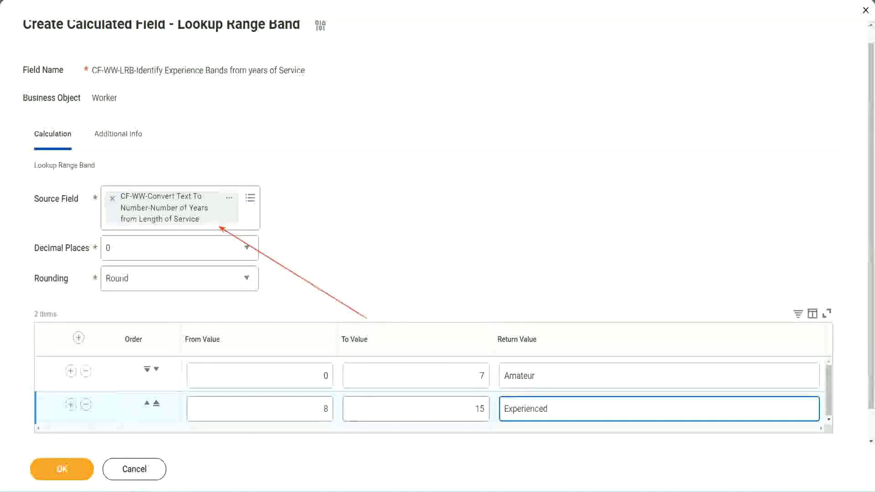
# Add a third band from 16 to 30 years returning Senior.
pyautogui.click(70, 404)
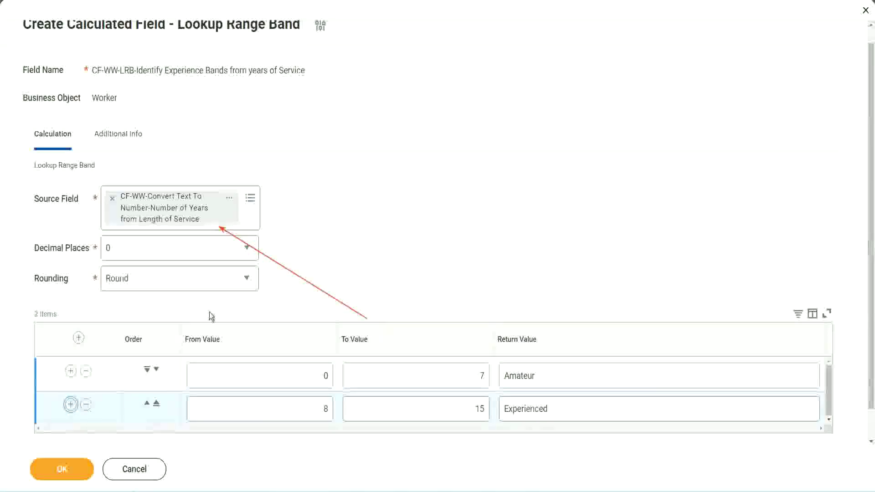
pyautogui.scroll(-2, 319, 278)
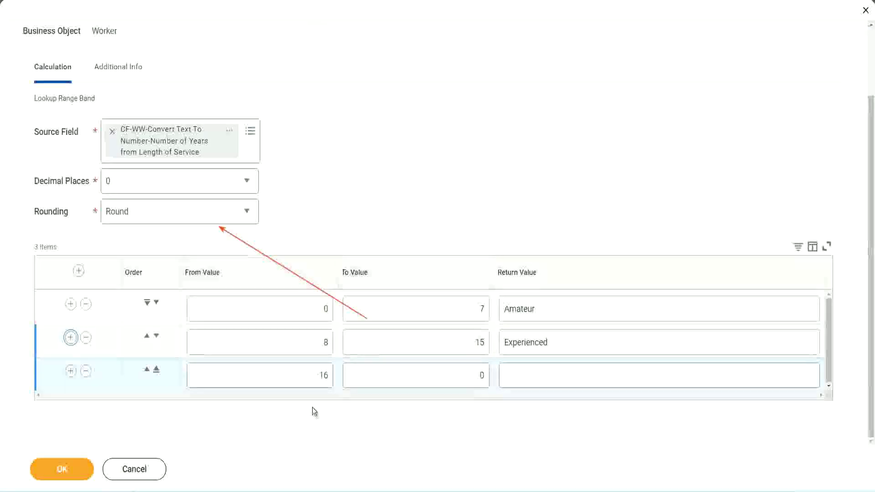
pyautogui.click(296, 380)
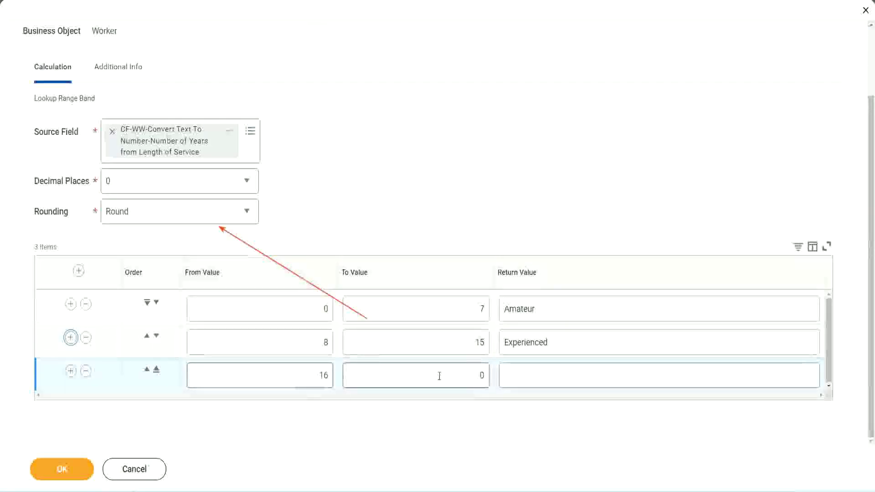
pyautogui.click(464, 374)
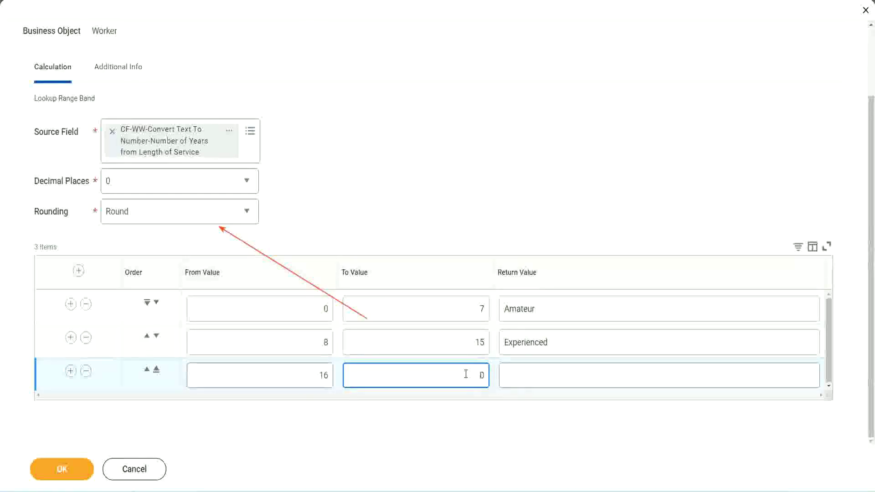
pyautogui.write('3')
pyautogui.press('Tab')
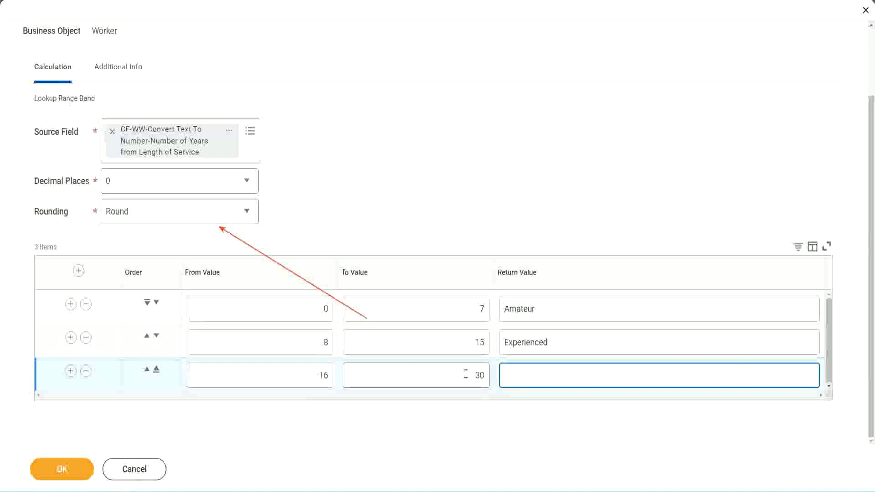
pyautogui.write('Senior')
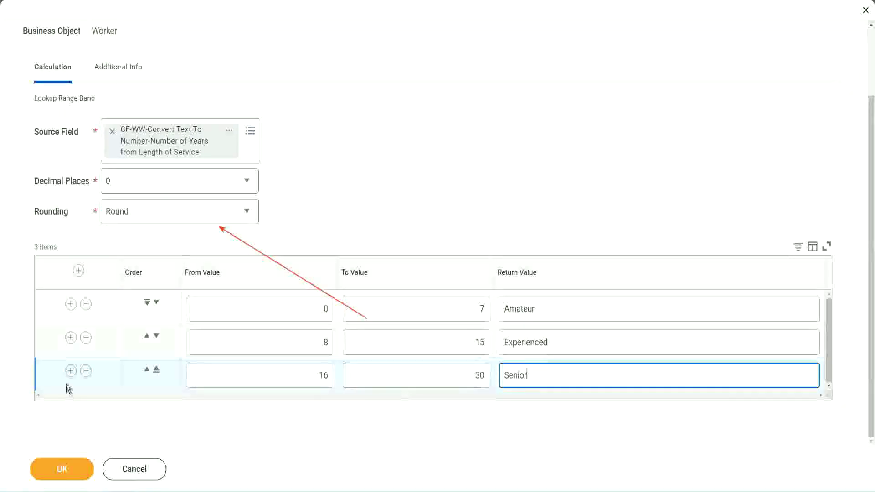
# Add a fourth band from 31 to 1000 years returning Legend.
pyautogui.click(71, 370)
pyautogui.scroll(-1, 165, 346)
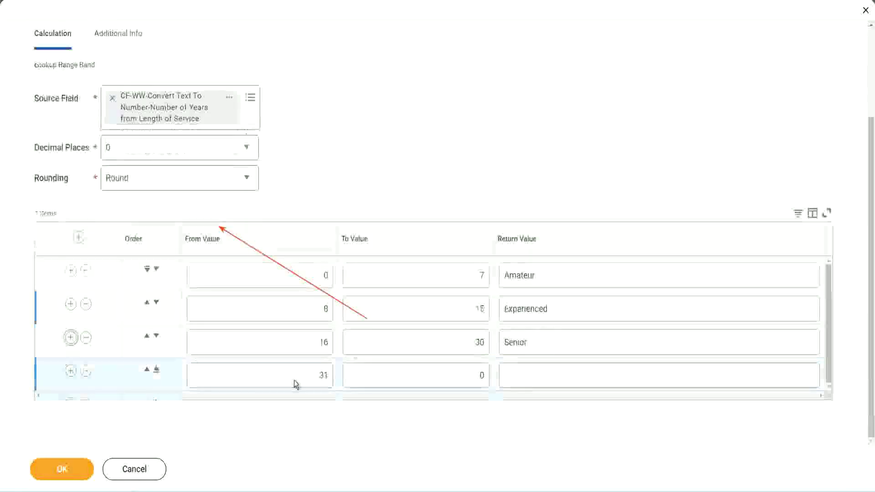
pyautogui.click(284, 370)
pyautogui.doubleClick(323, 375)
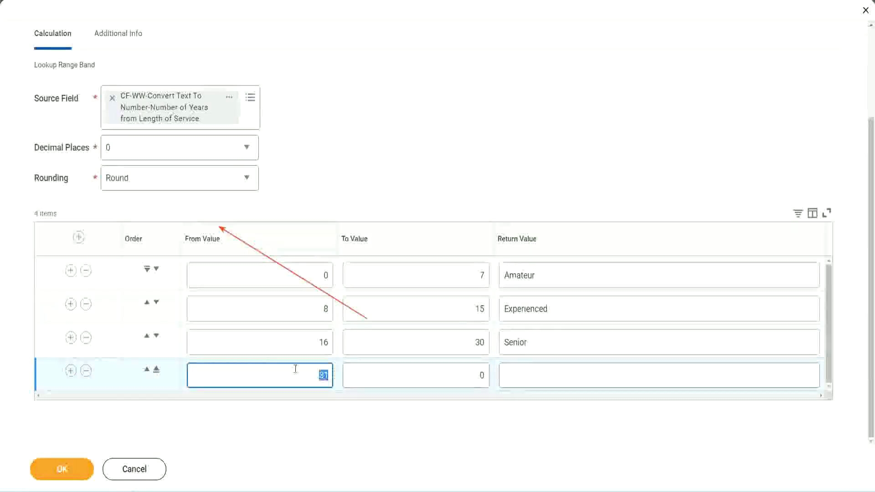
pyautogui.press('Left')
pyautogui.click(472, 375)
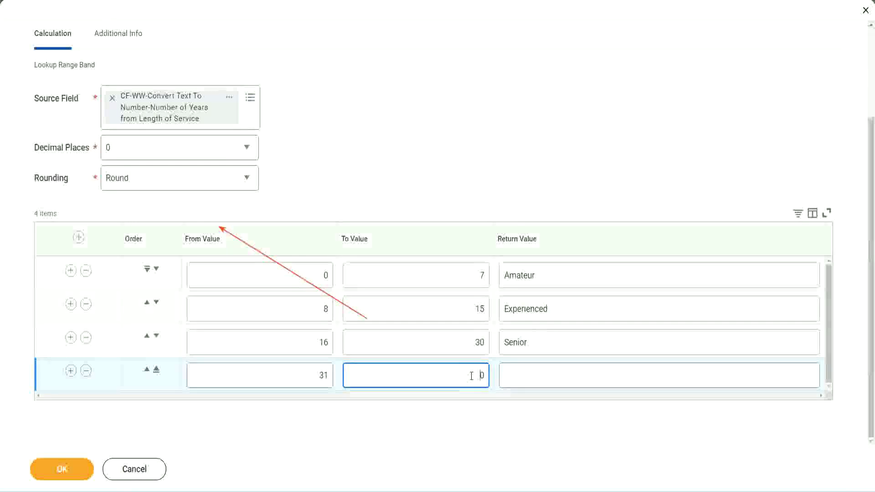
pyautogui.write('1000')
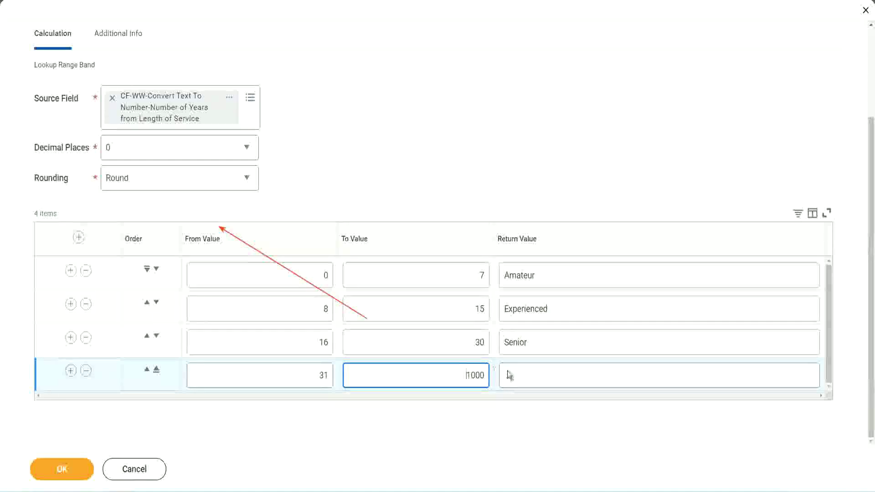
pyautogui.hotkey('ctrl', 'a')
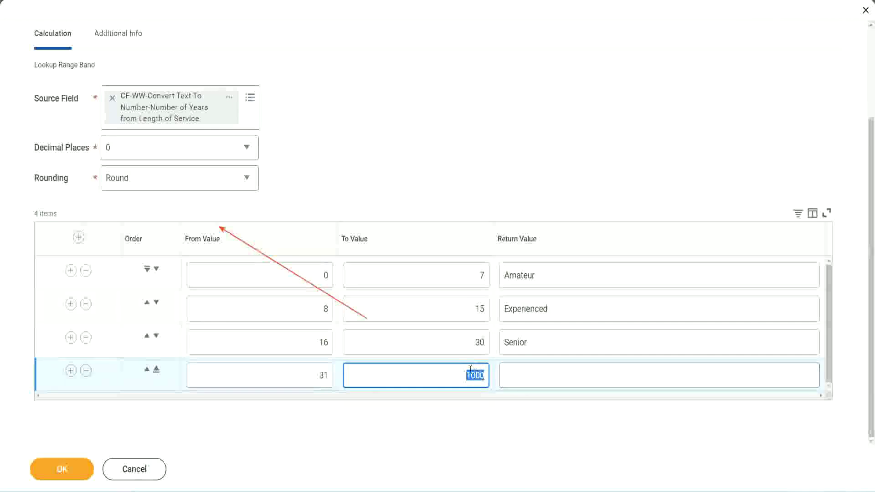
pyautogui.moveTo(458, 373); pyautogui.dragTo(491, 373)
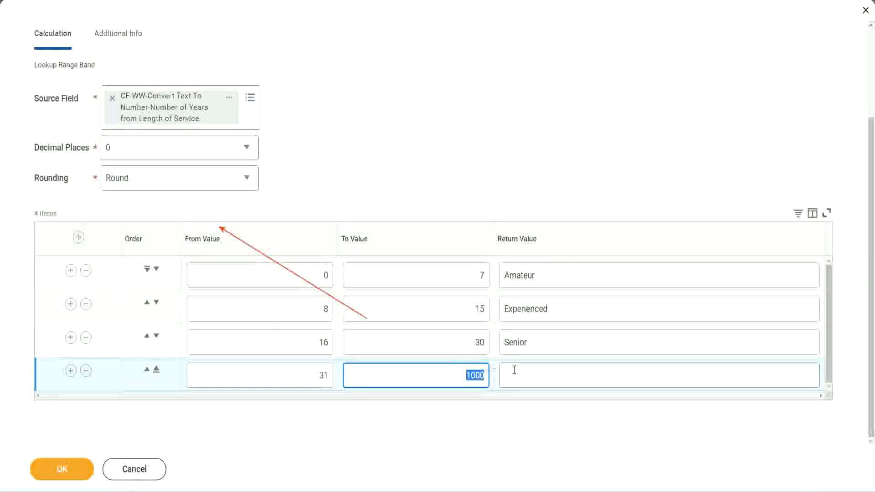
pyautogui.click(546, 375)
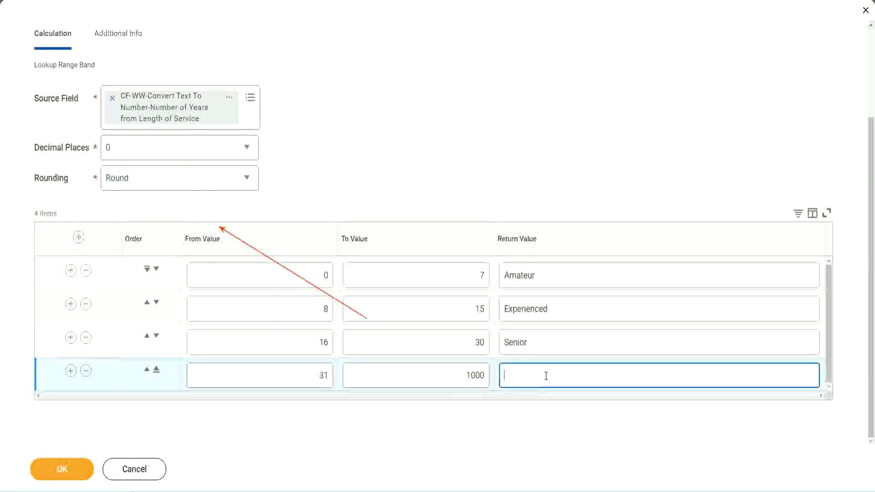
pyautogui.write('Legend')
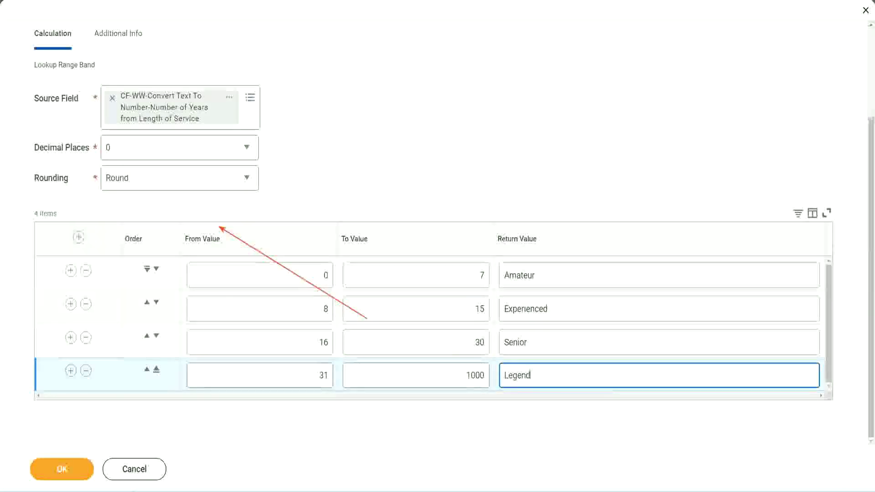
# Review the Amateur, Experienced, Senior and Legend band rows, then submit with OK.
pyautogui.click(407, 151)
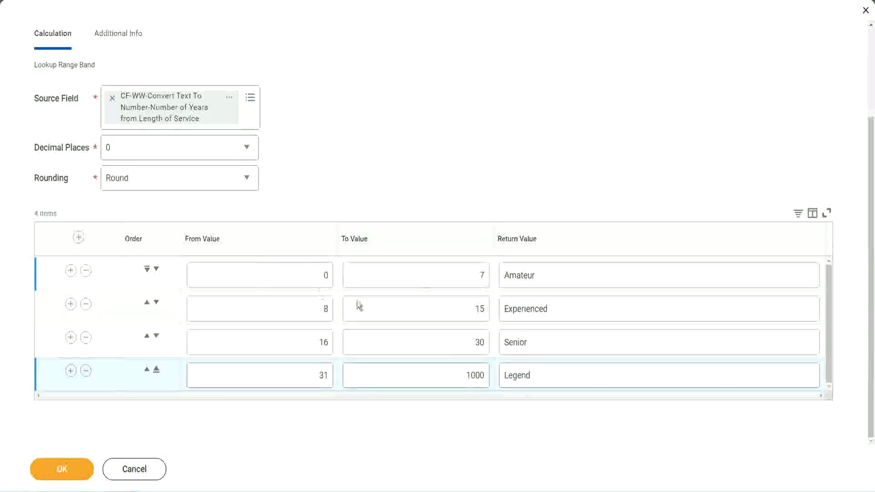
pyautogui.doubleClick(569, 273)
pyautogui.doubleClick(567, 308)
pyautogui.doubleClick(551, 373)
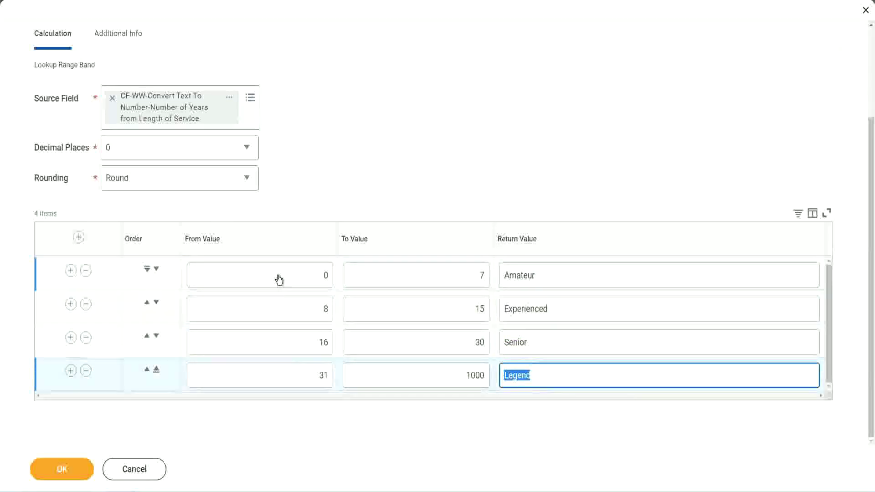
pyautogui.click(279, 278)
pyautogui.click(408, 273)
pyautogui.click(522, 276)
pyautogui.doubleClick(567, 305)
pyautogui.doubleClick(554, 343)
pyautogui.doubleClick(549, 372)
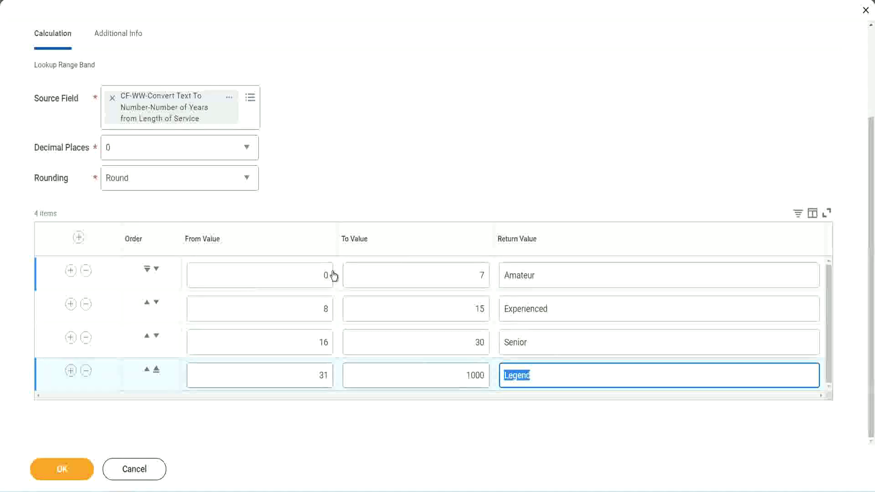
pyautogui.click(404, 194)
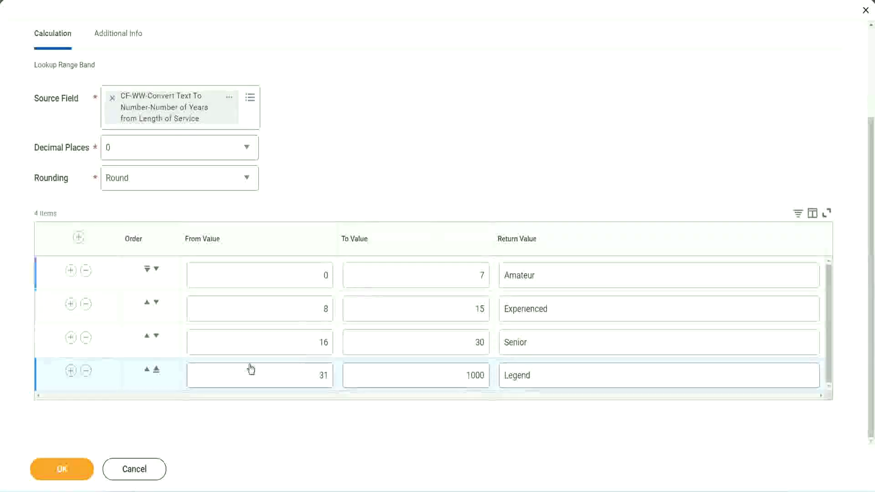
pyautogui.click(61, 468)
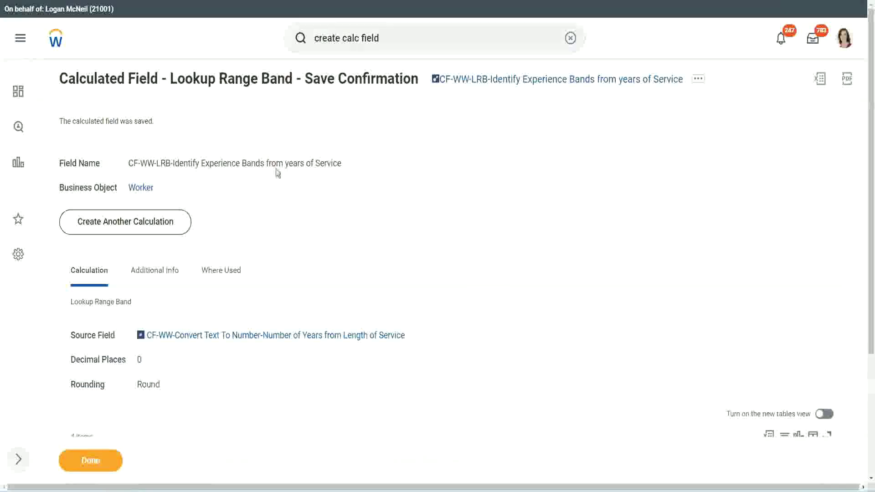
# Copy the saved field's title, CF-WW-LRB-Identify Experience Bands from years of Service, as text.
pyautogui.rightClick(509, 82)
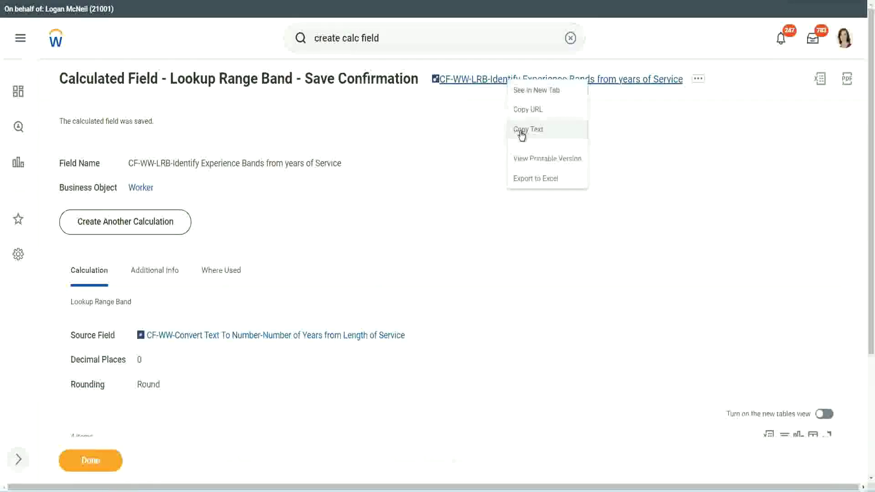
pyautogui.click(517, 134)
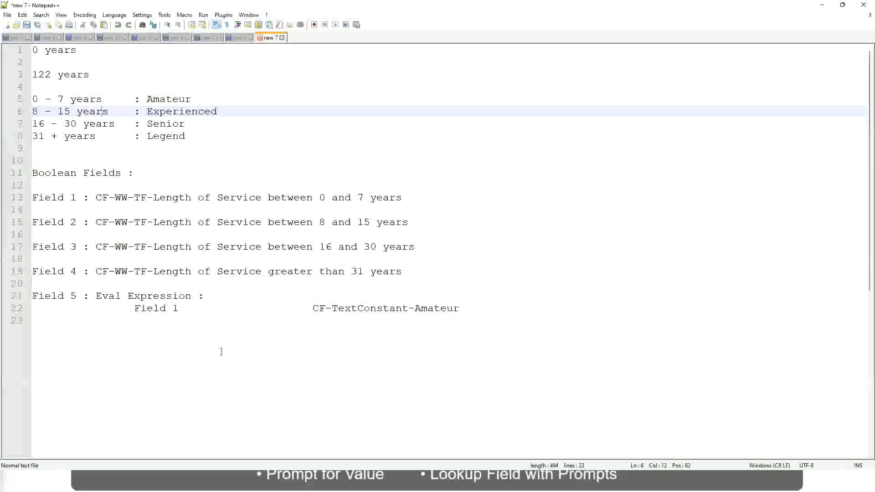
# Append a tab-spaced line '10,000 USD' to '1,000,000 USD' at the end of the notes.
pyautogui.click(93, 367)
pyautogui.press('Return')
pyautogui.press('Return')
pyautogui.press('Return')
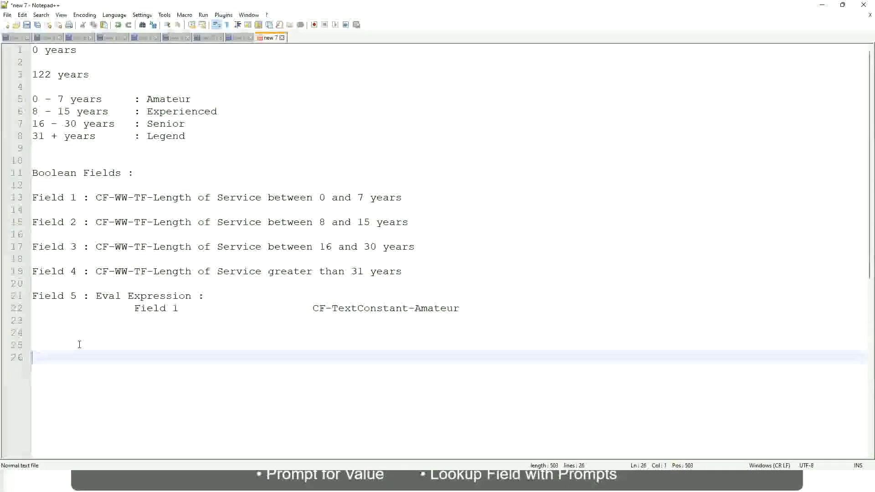
pyautogui.write('10,000 USD')
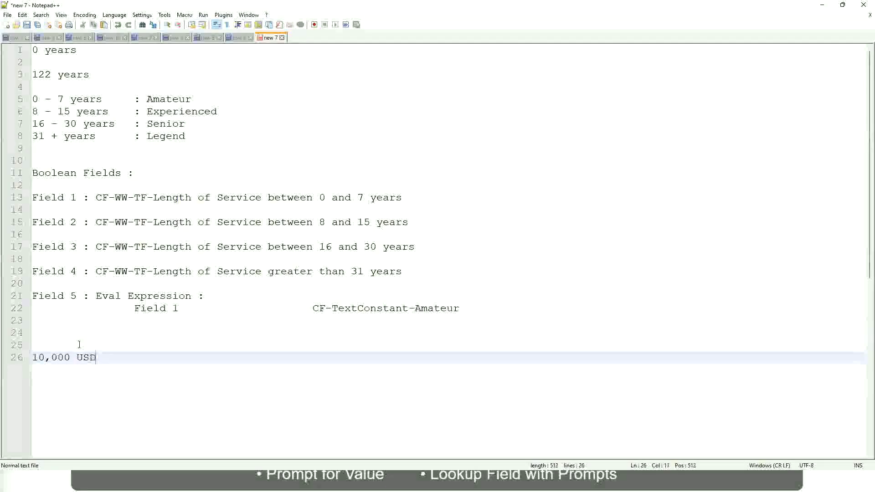
pyautogui.press('Tab')
pyautogui.press('Tab')
pyautogui.press('Tab')
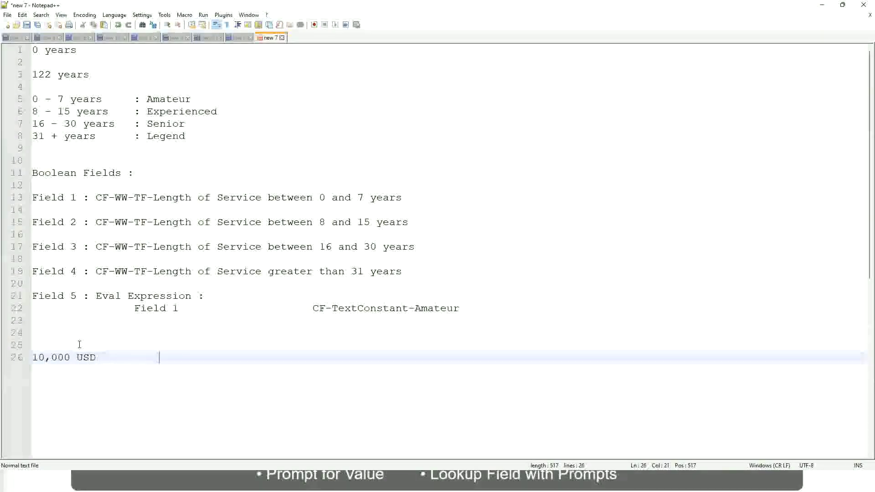
pyautogui.press('Tab')
pyautogui.press('Tab')
pyautogui.write('1,000,000')
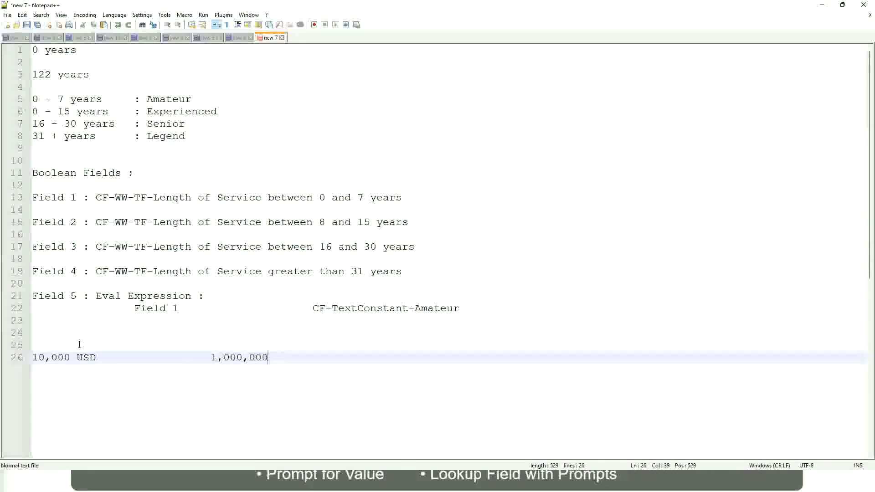
pyautogui.press('Left')
pyautogui.press('Left')
pyautogui.press('Left')
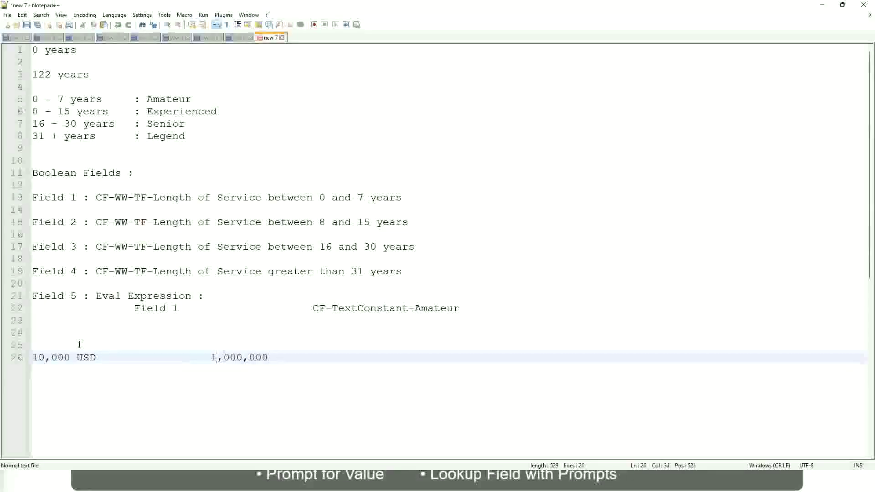
pyautogui.press('End')
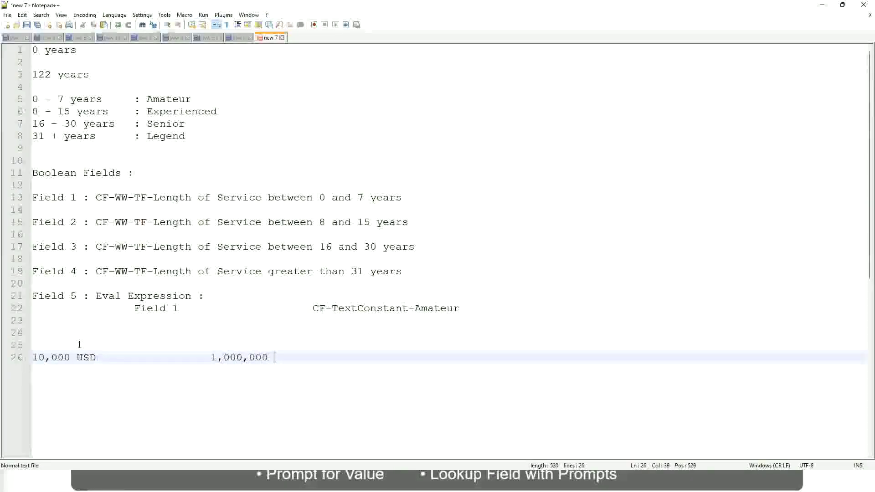
pyautogui.write('USD')
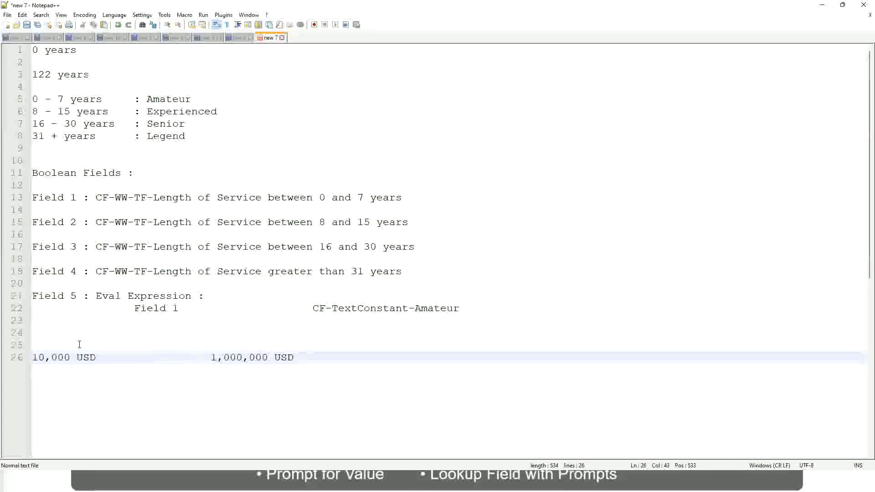
pyautogui.press('Return')
pyautogui.press('Return')
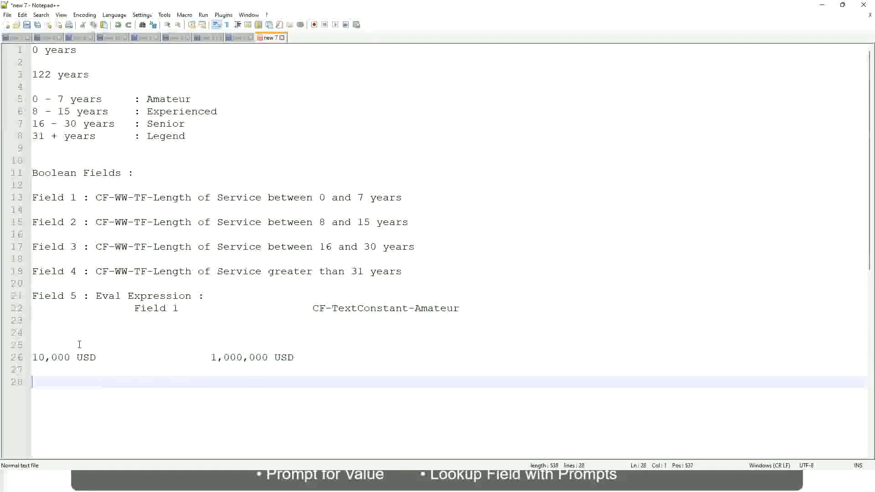
# Add tab-aligned bands '10 - 50,000 : Low', '50,001 - 150,000 : Medium', '> 150,000 : High'.
pyautogui.write('10')
pyautogui.write(' - 50')
pyautogui.write(',000')
pyautogui.press('Tab')
pyautogui.press('Tab')
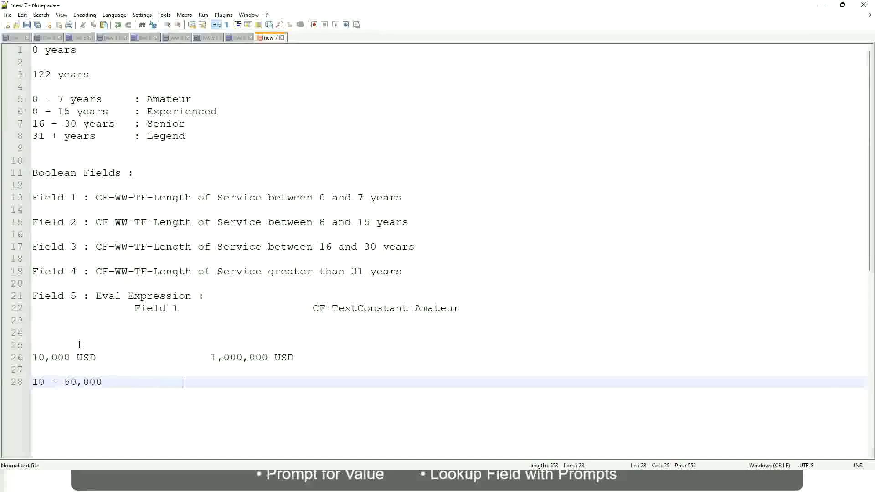
pyautogui.write(': Low')
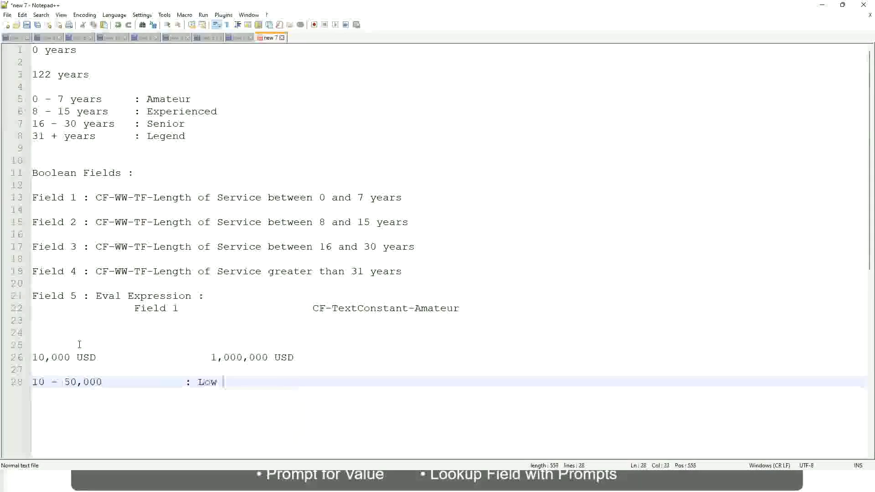
pyautogui.press('Return')
pyautogui.press('Return')
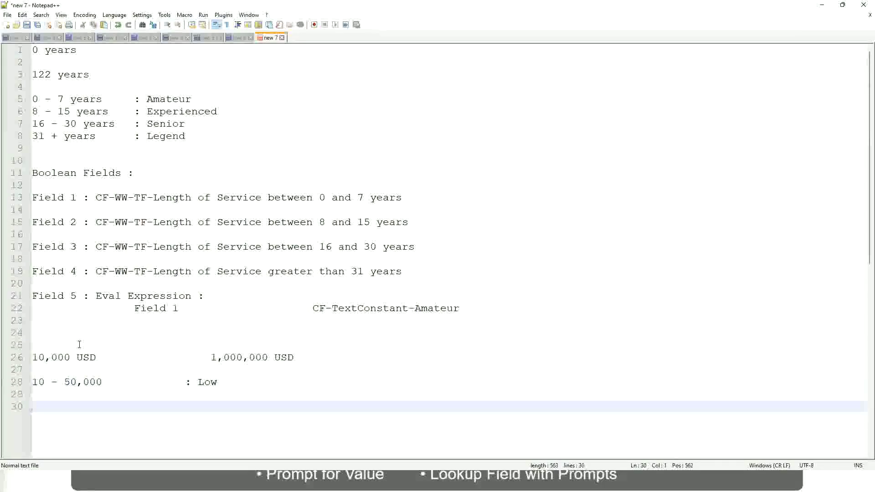
pyautogui.press('Up')
pyautogui.write('50,001')
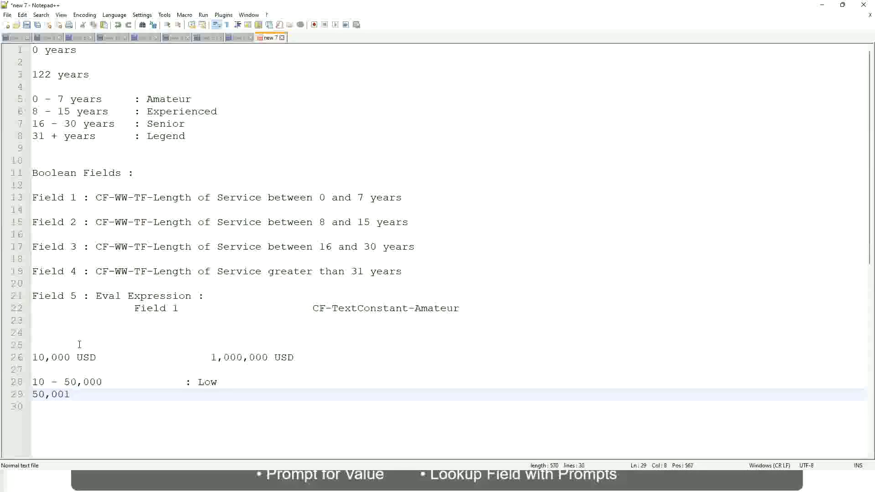
pyautogui.write(' - 150,000')
pyautogui.press('Tab')
pyautogui.press('Tab')
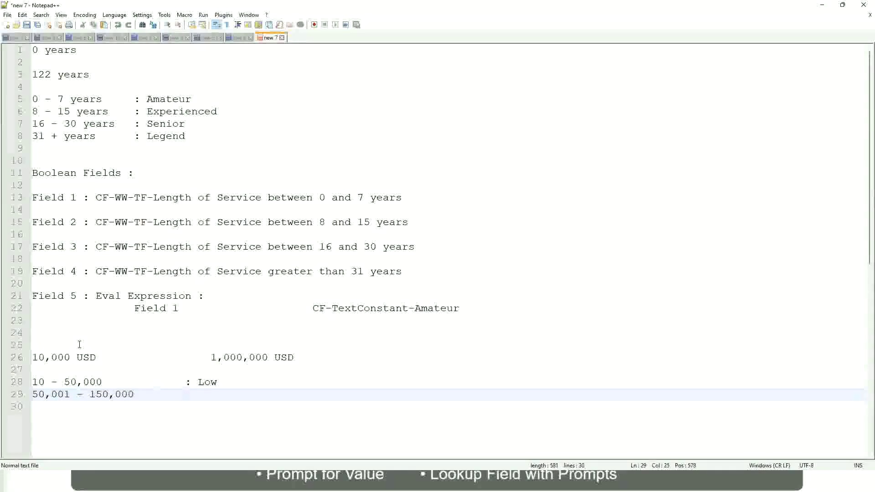
pyautogui.write(': Medium')
pyautogui.press('Return')
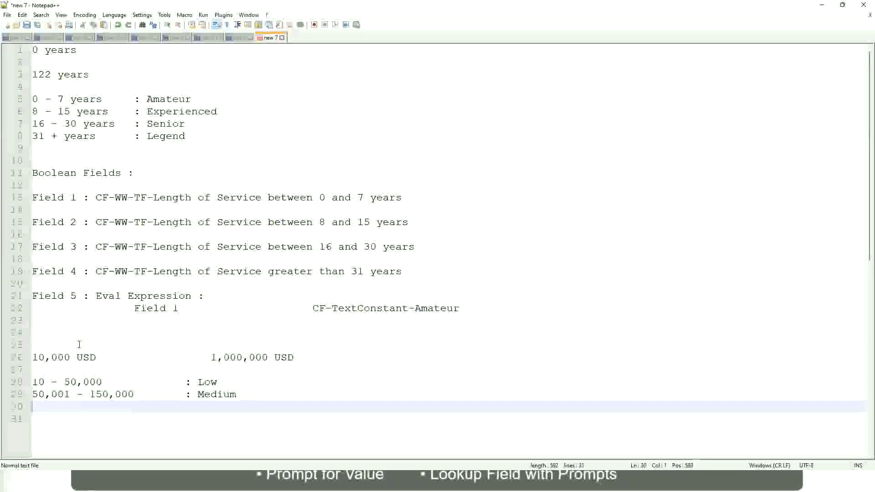
pyautogui.write('> 1')
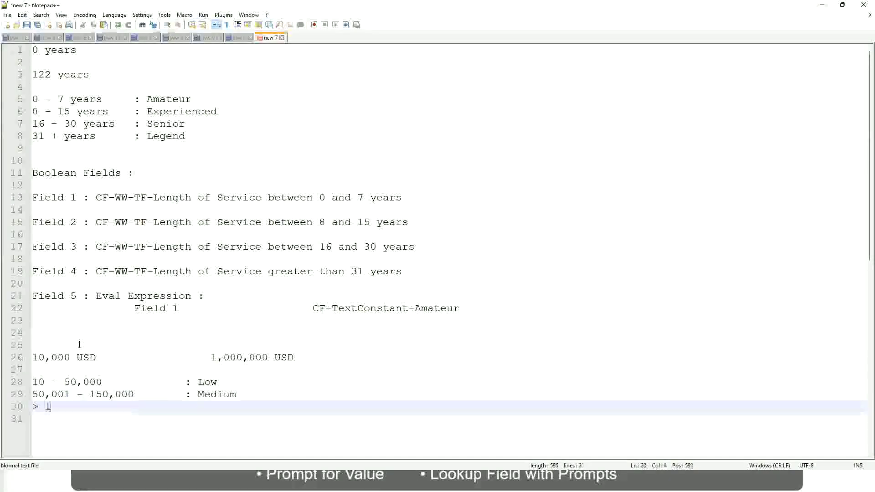
pyautogui.write('50,000')
pyautogui.press('Tab')
pyautogui.press('Tab')
pyautogui.press('Tab')
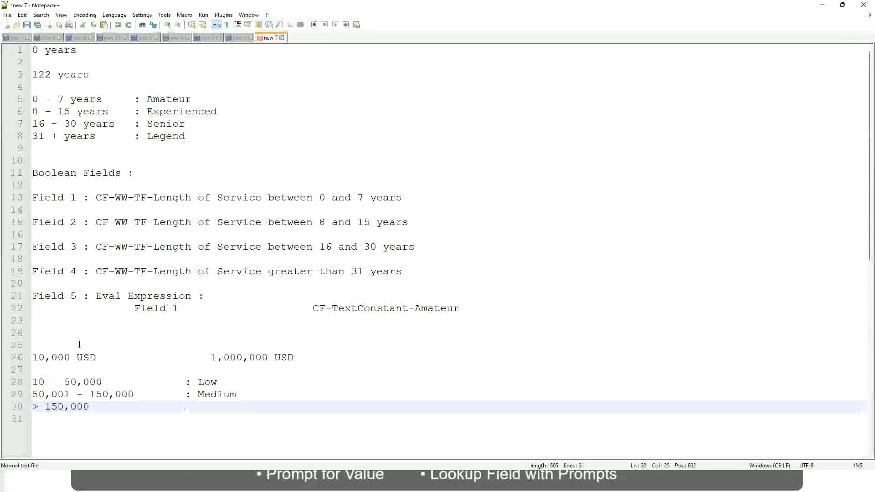
pyautogui.write(': High')
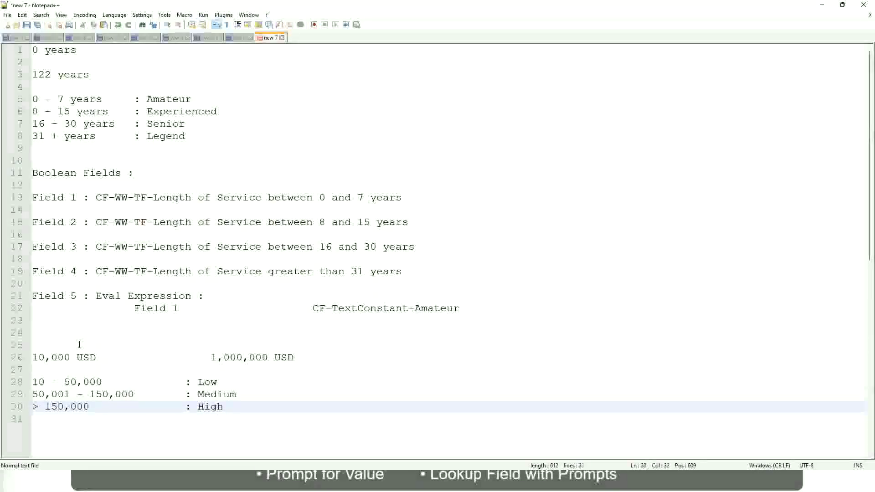
# Toggle a bookmark on line 26, the 10,000 to 1,000,000 USD range line.
pyautogui.click(27, 358)
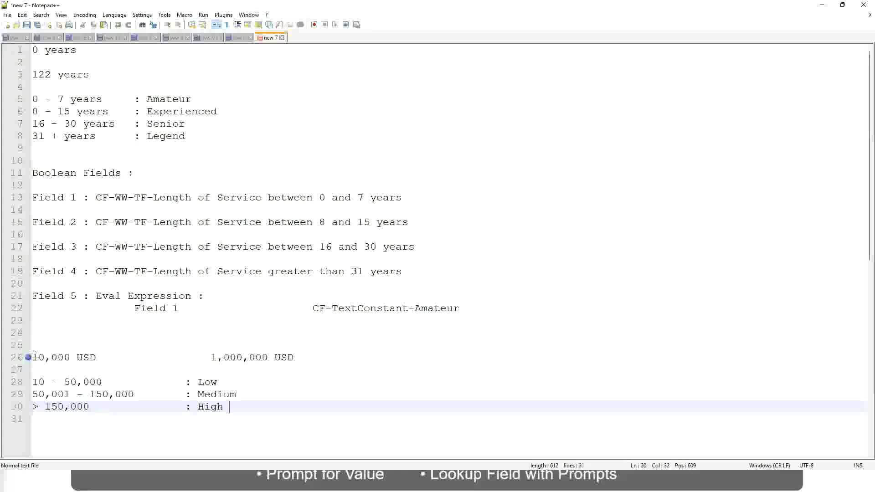
pyautogui.click(39, 357)
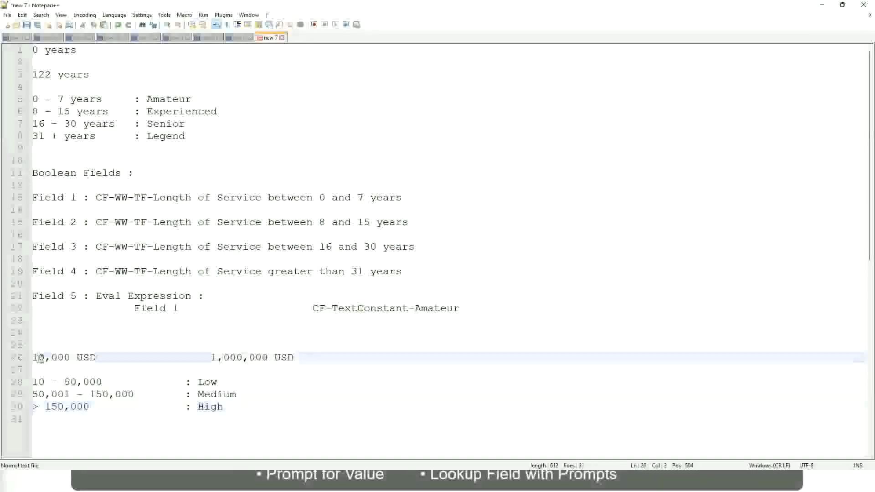
pyautogui.doubleClick(262, 358)
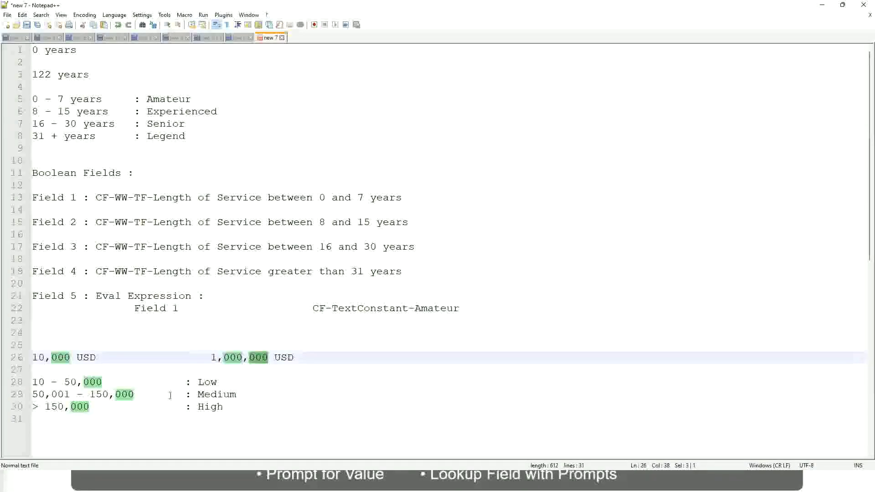
pyautogui.click(157, 395)
pyautogui.click(27, 357)
# Point out the 1,000,000 maximum and the Low and High band lines.
pyautogui.click(269, 358)
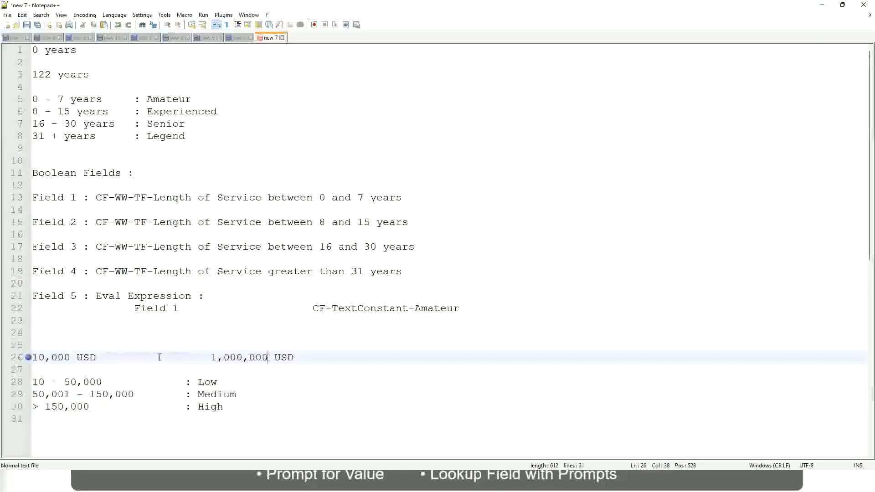
pyautogui.click(213, 383)
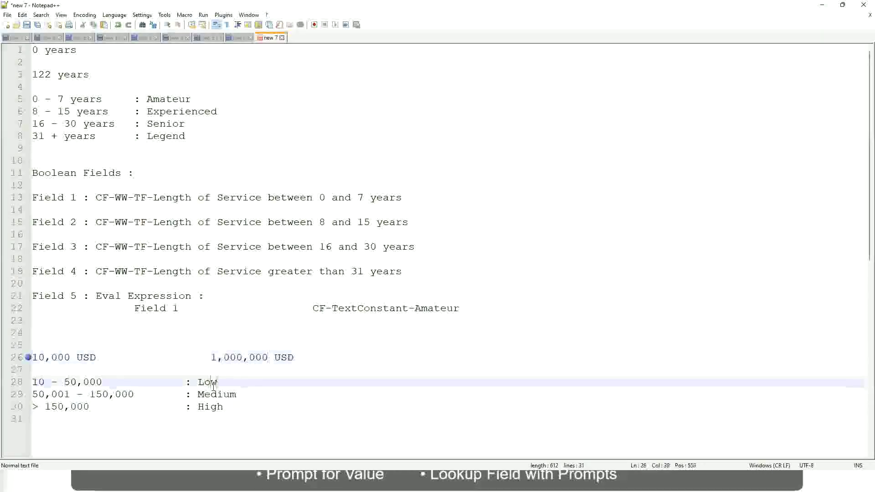
pyautogui.click(210, 398)
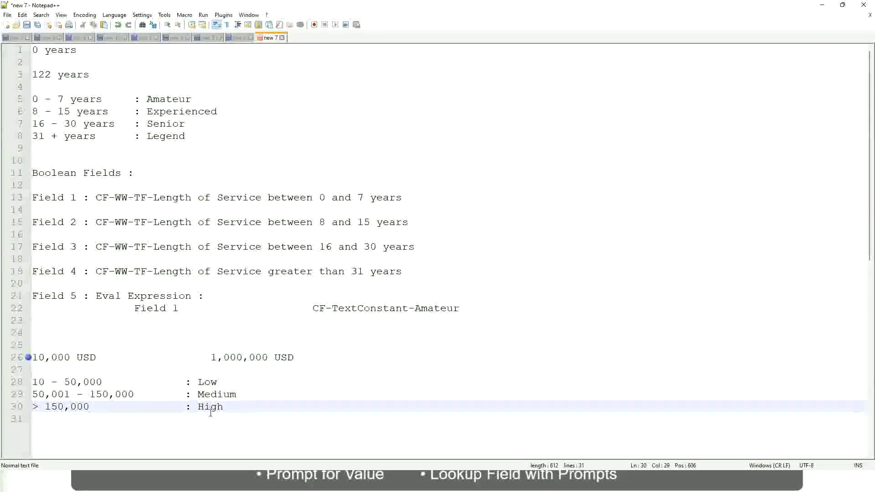
pyautogui.click(112, 368)
pyautogui.click(212, 418)
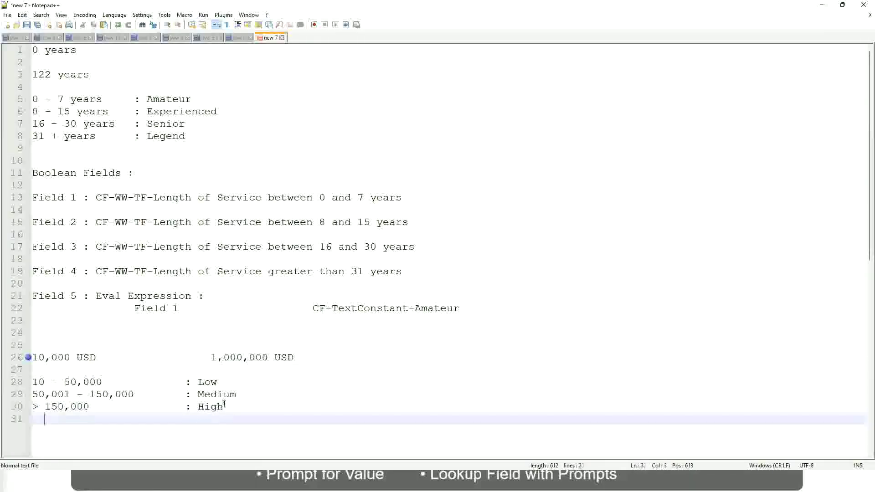
pyautogui.click(224, 405)
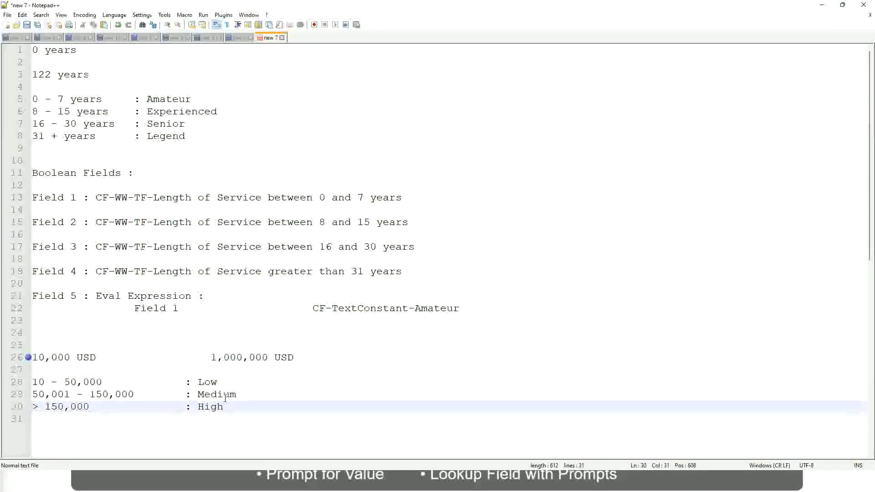